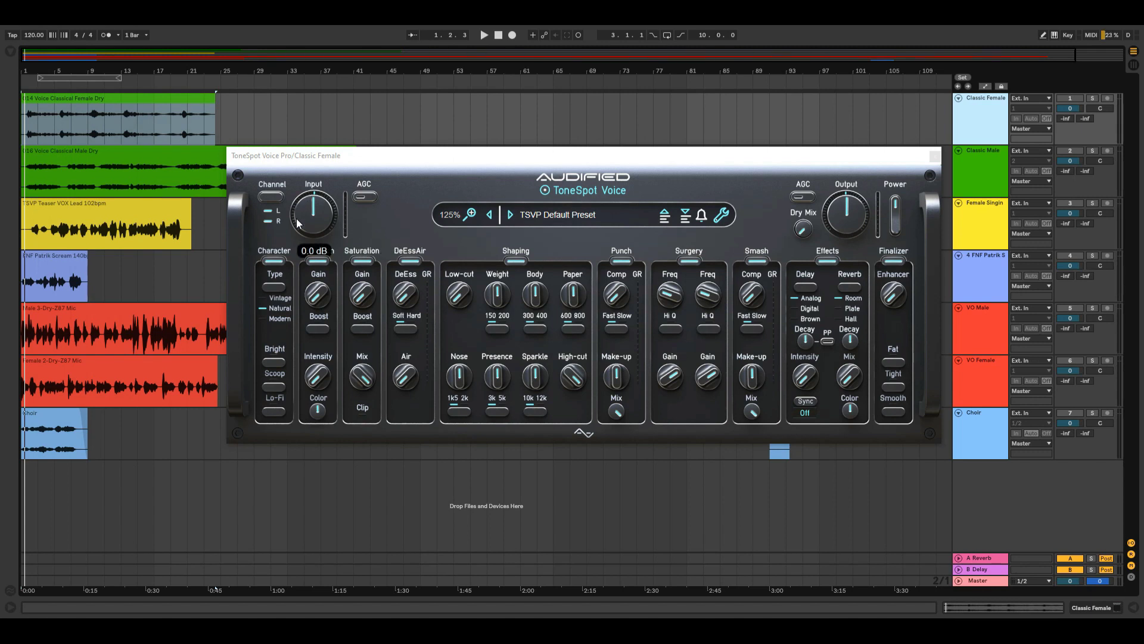
# Step: Lower the input gain slightly and confirm it as the new calibration level
pyautogui.moveTo(320, 209); pyautogui.dragTo(320, 216)
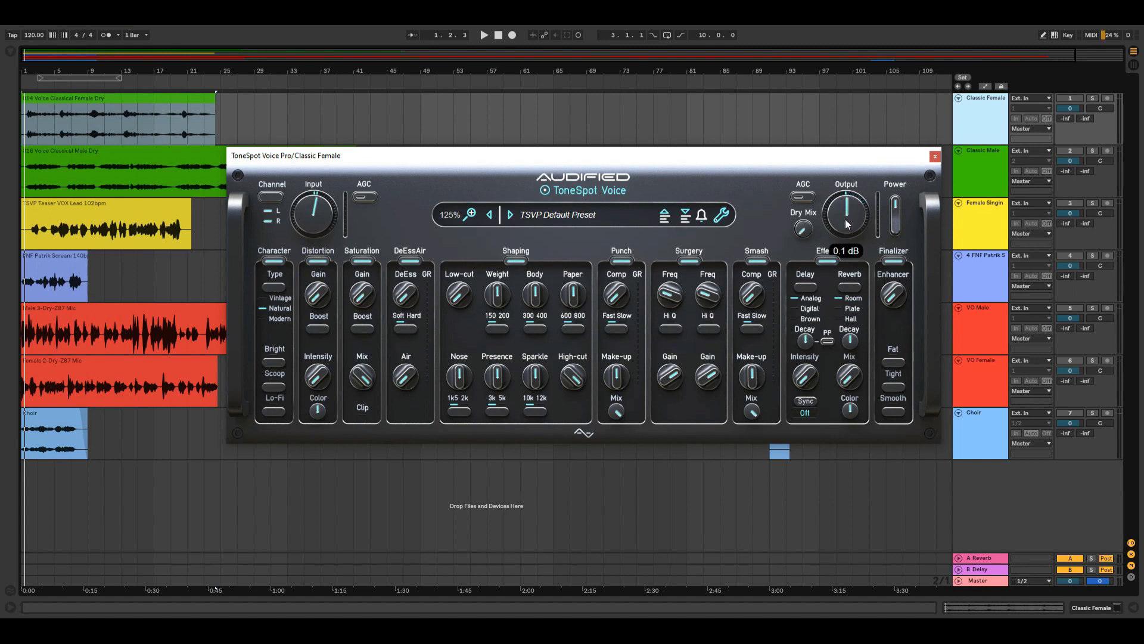
pyautogui.click(732, 218)
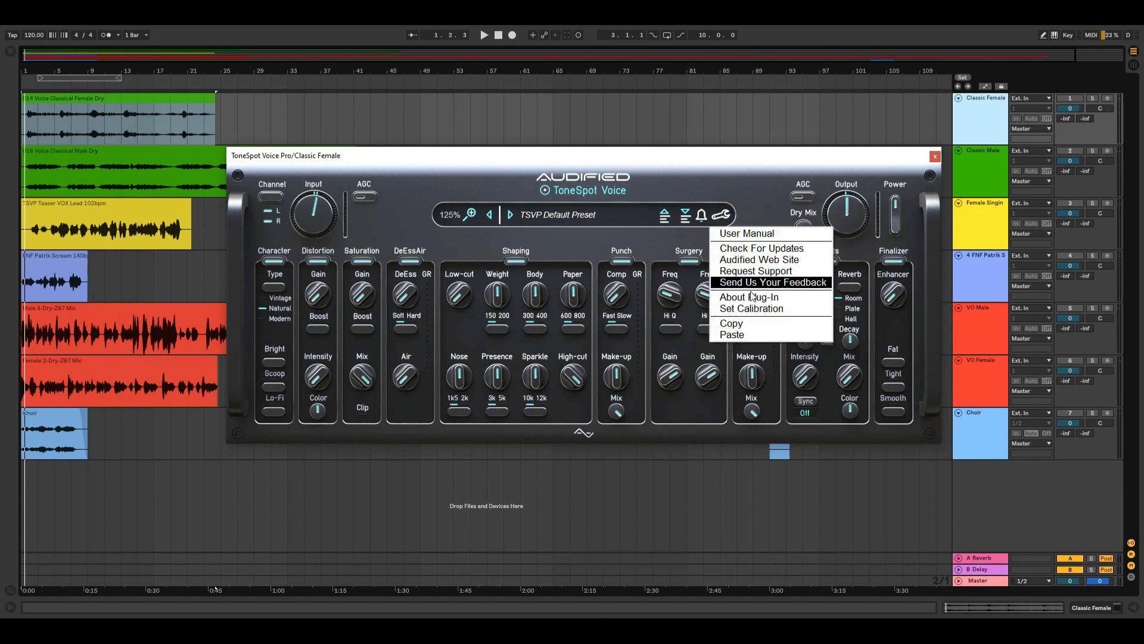
pyautogui.click(752, 309)
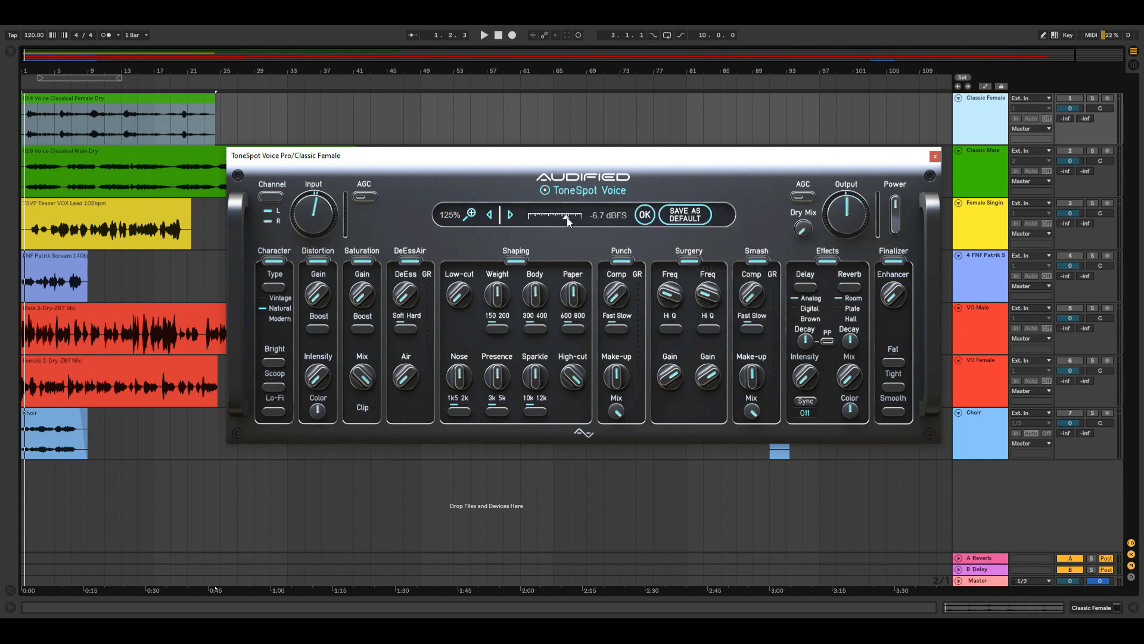
pyautogui.click(643, 215)
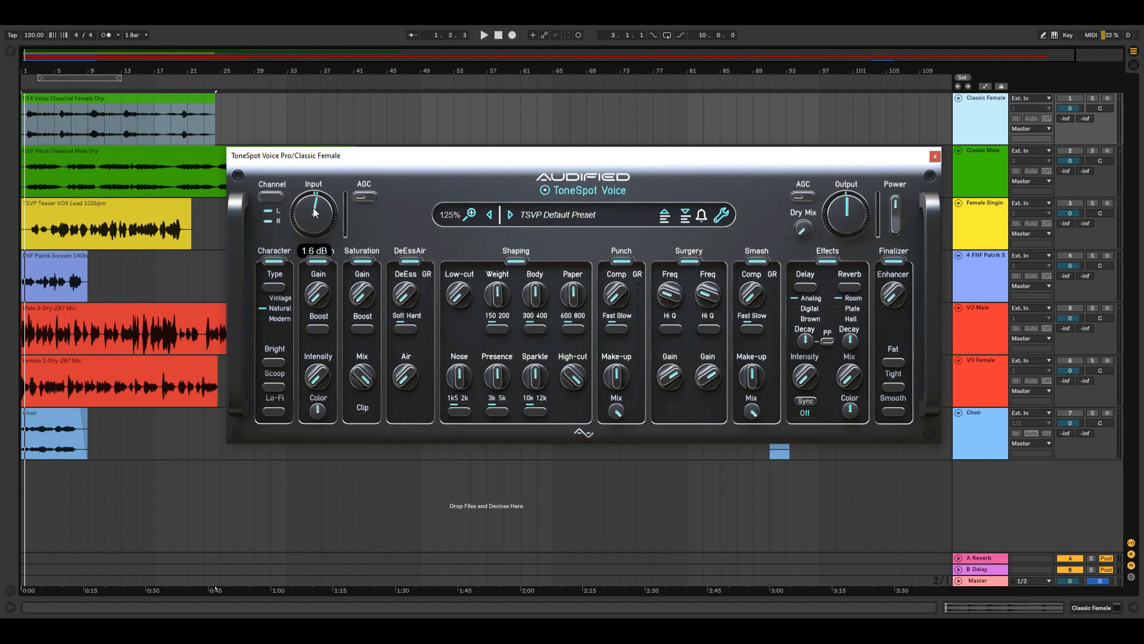
# Step: Check window size options, then toggle the plugin and Shaping module off and back on
pyautogui.click(475, 220)
pyautogui.click(893, 219)
pyautogui.click(893, 218)
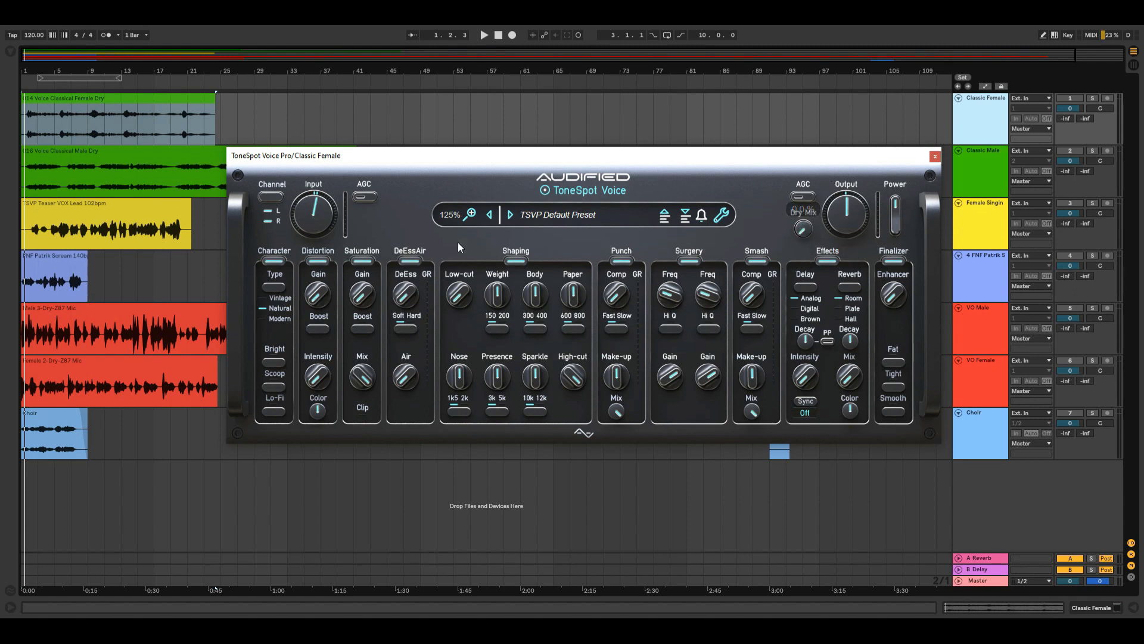
pyautogui.click(510, 260)
pyautogui.click(510, 260)
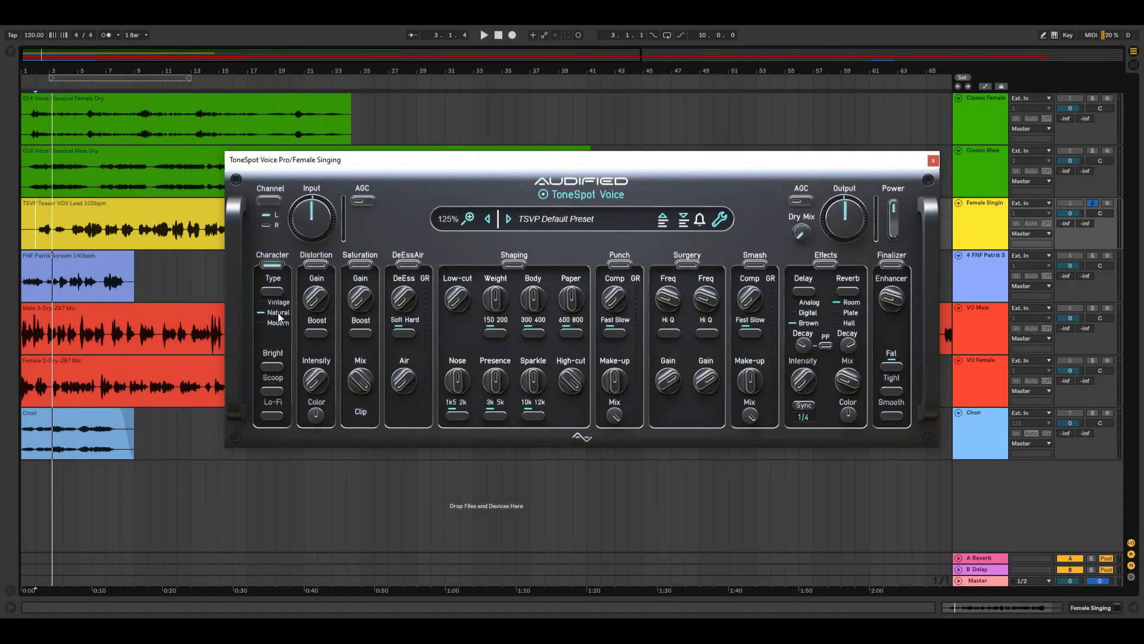
# Step: Play the vocal and cycle Character type through Modern and Vintage back to Natural
pyautogui.press('space')
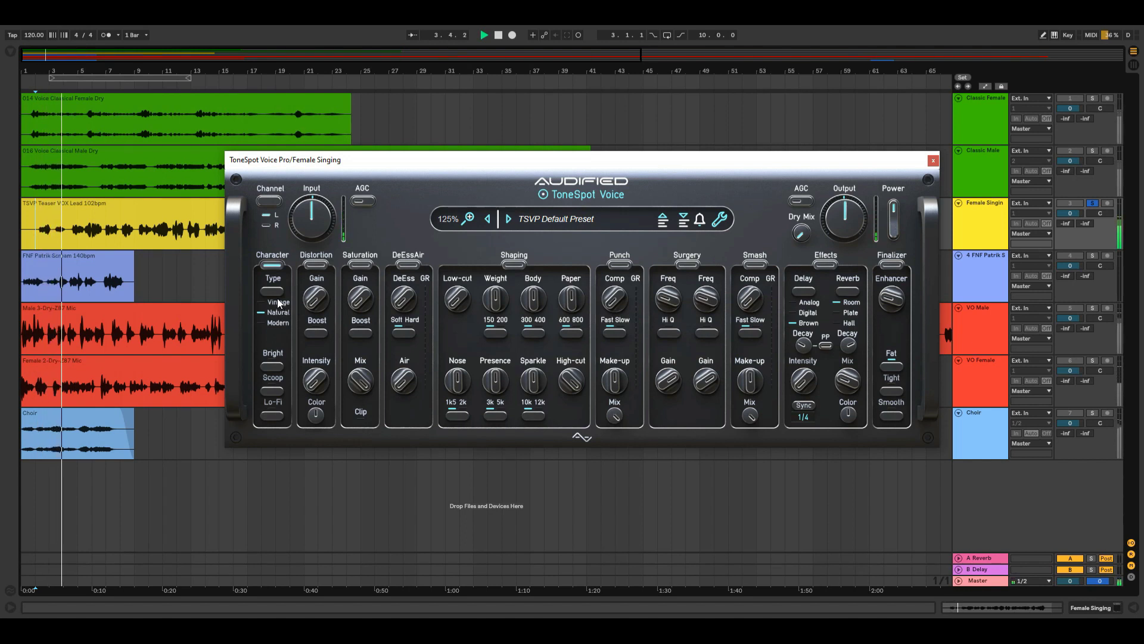
pyautogui.click(278, 296)
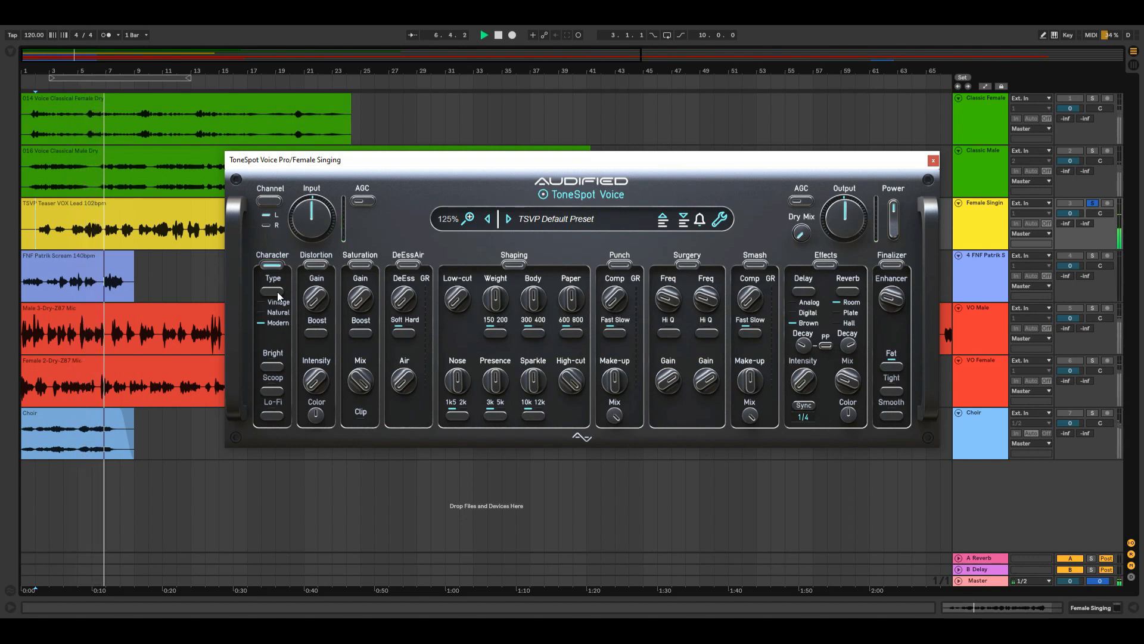
pyautogui.click(278, 296)
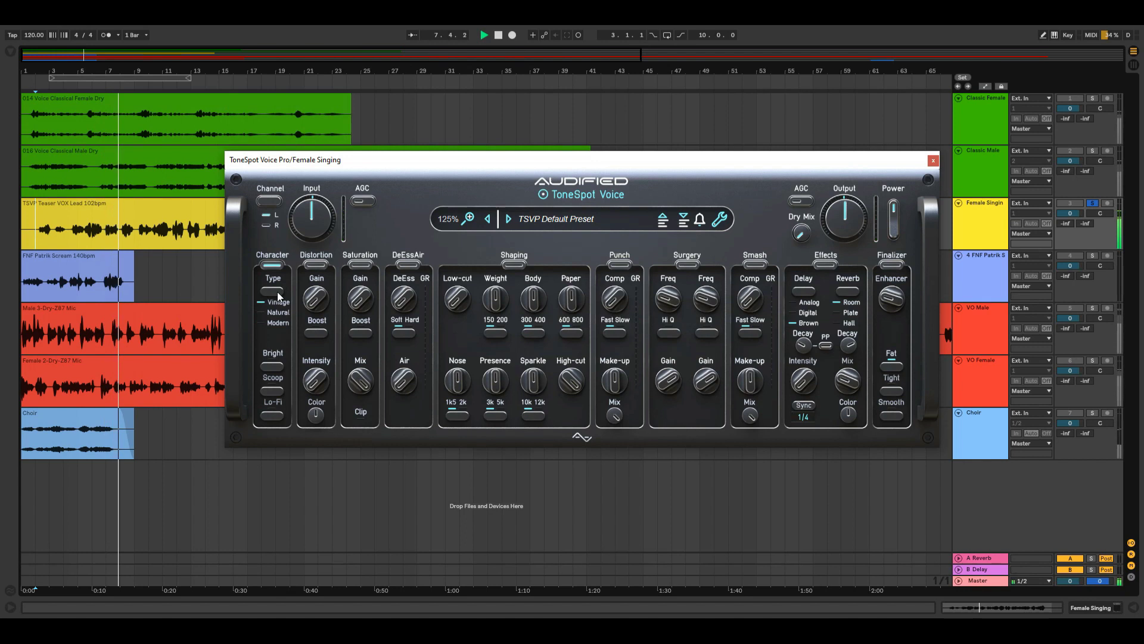
pyautogui.click(278, 296)
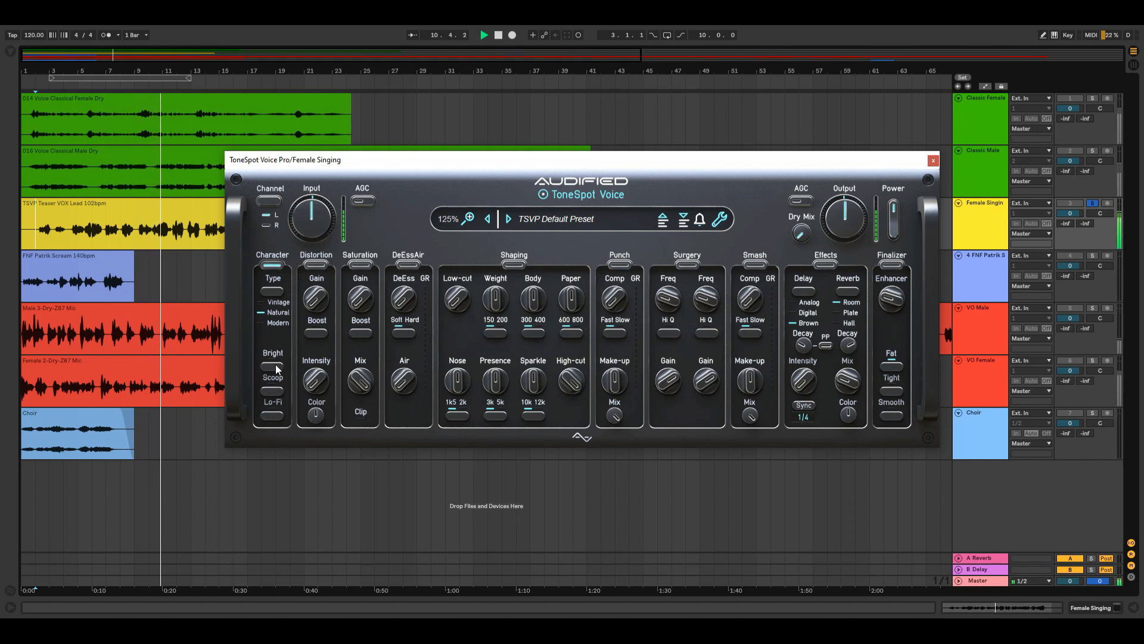
# Step: Audition the Bright, Scoop and Lo-Fi character modes, ending with none engaged
pyautogui.click(276, 367)
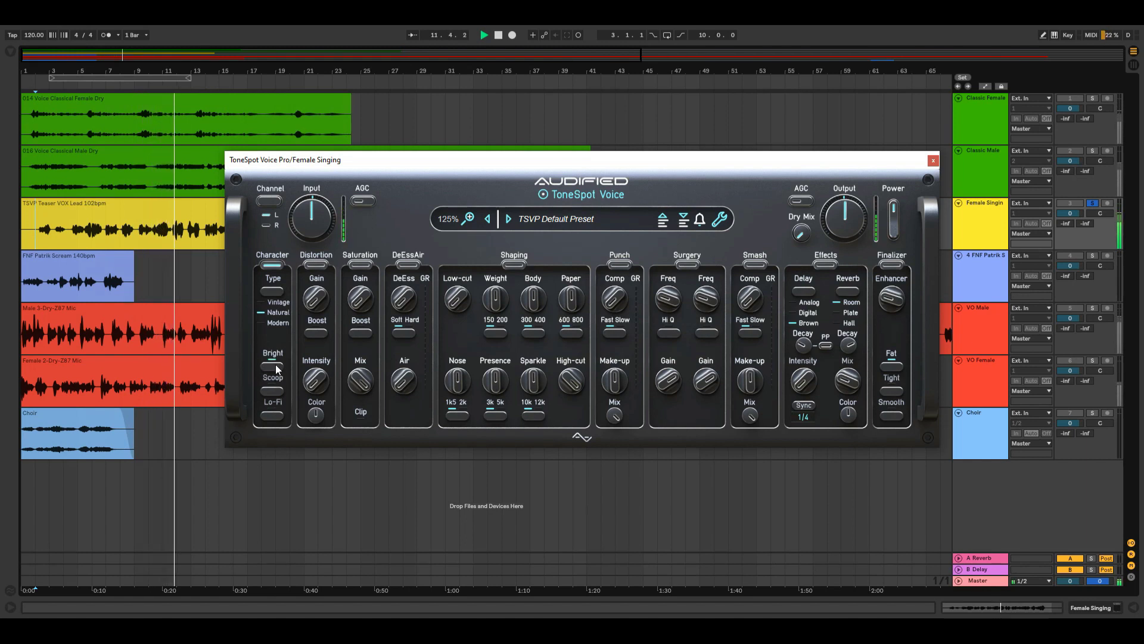
pyautogui.click(271, 388)
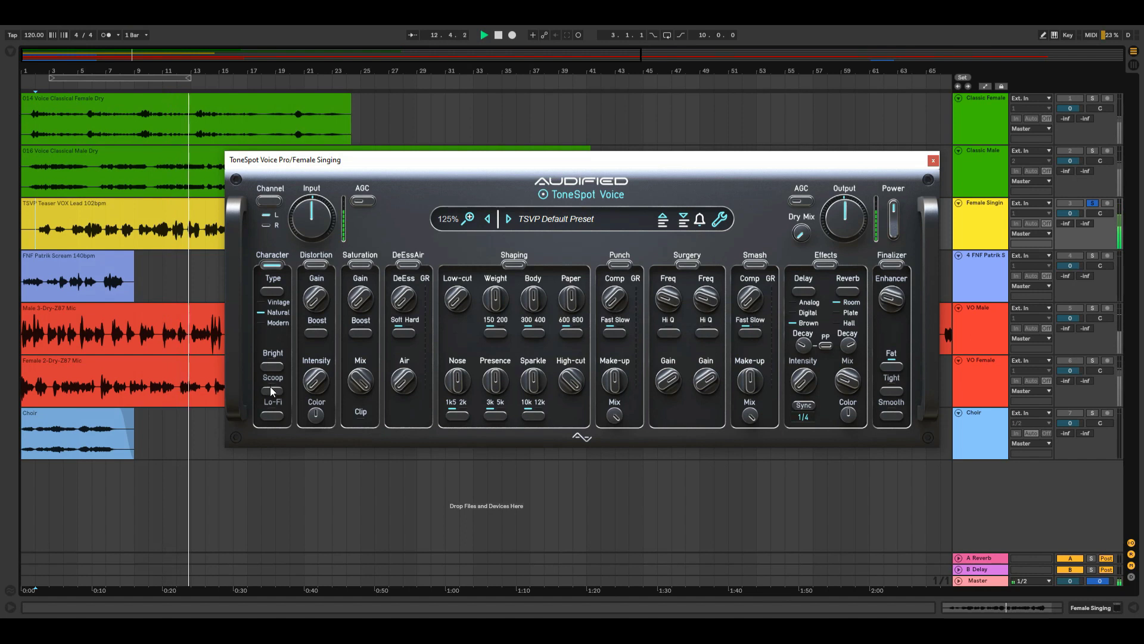
pyautogui.click(269, 388)
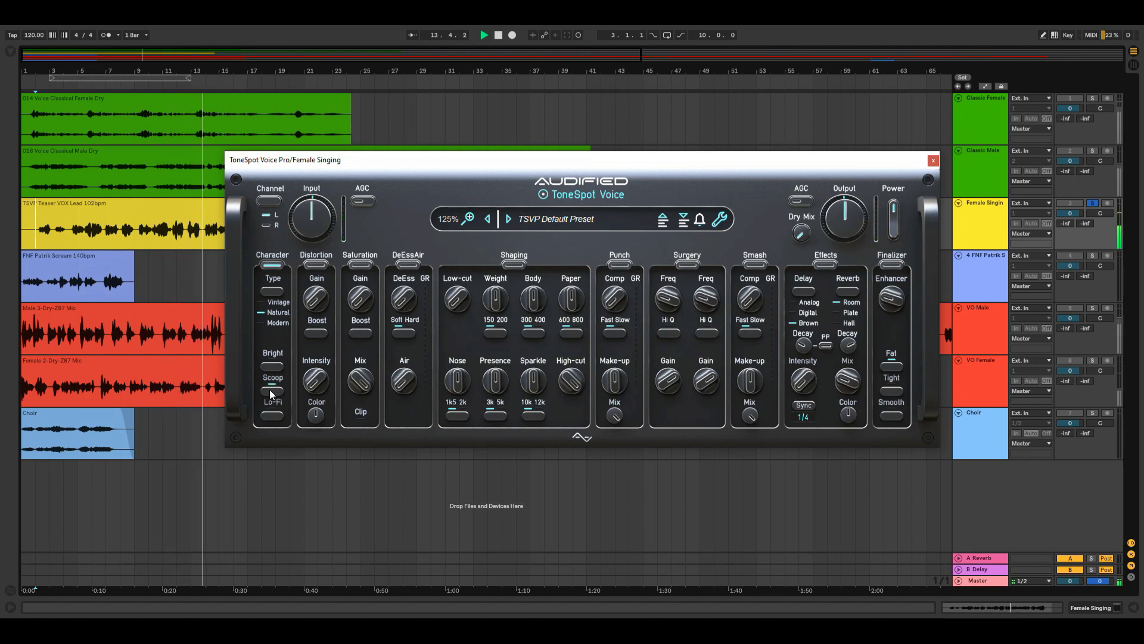
pyautogui.click(273, 417)
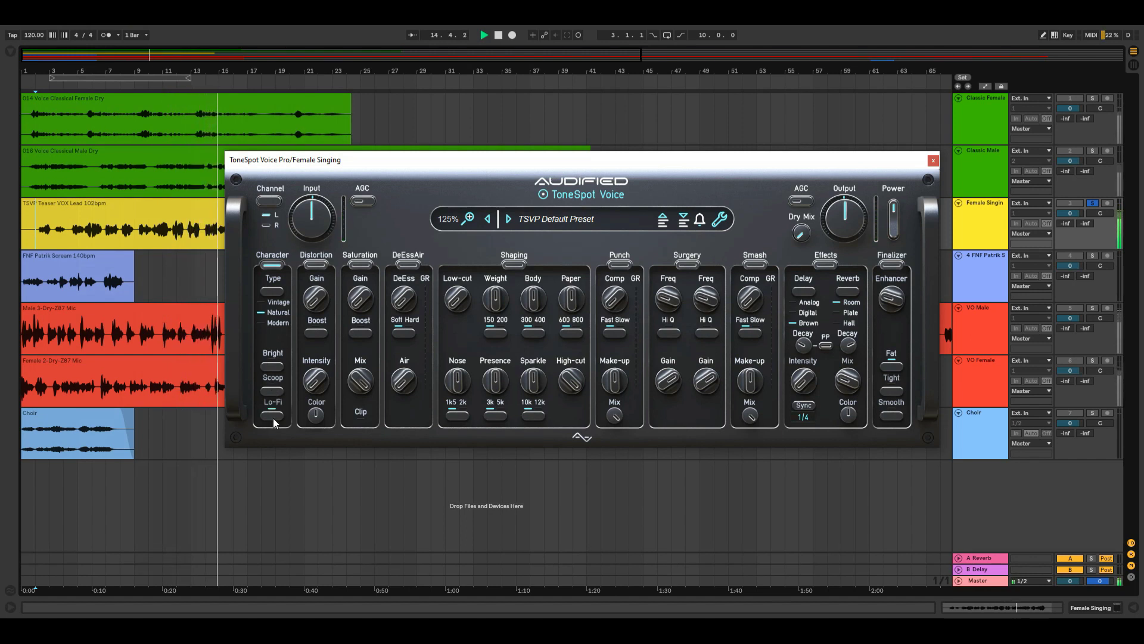
pyautogui.click(273, 417)
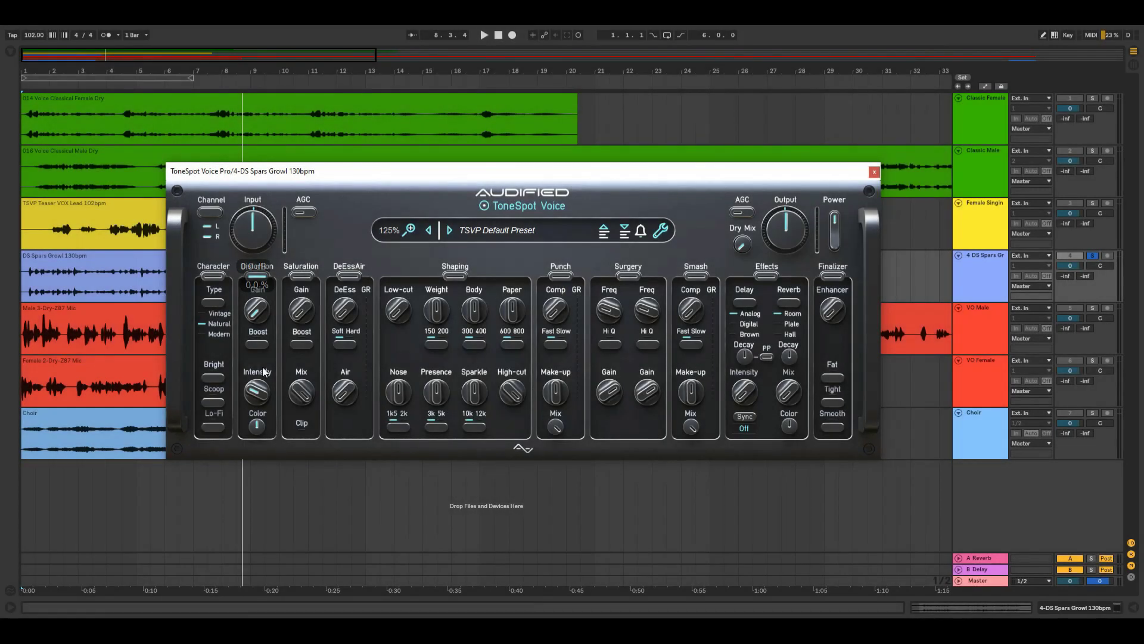
# Step: Play the Spars Growl vocal, raising Distortion Gain and Intensity to about 46 %
pyautogui.press('space')
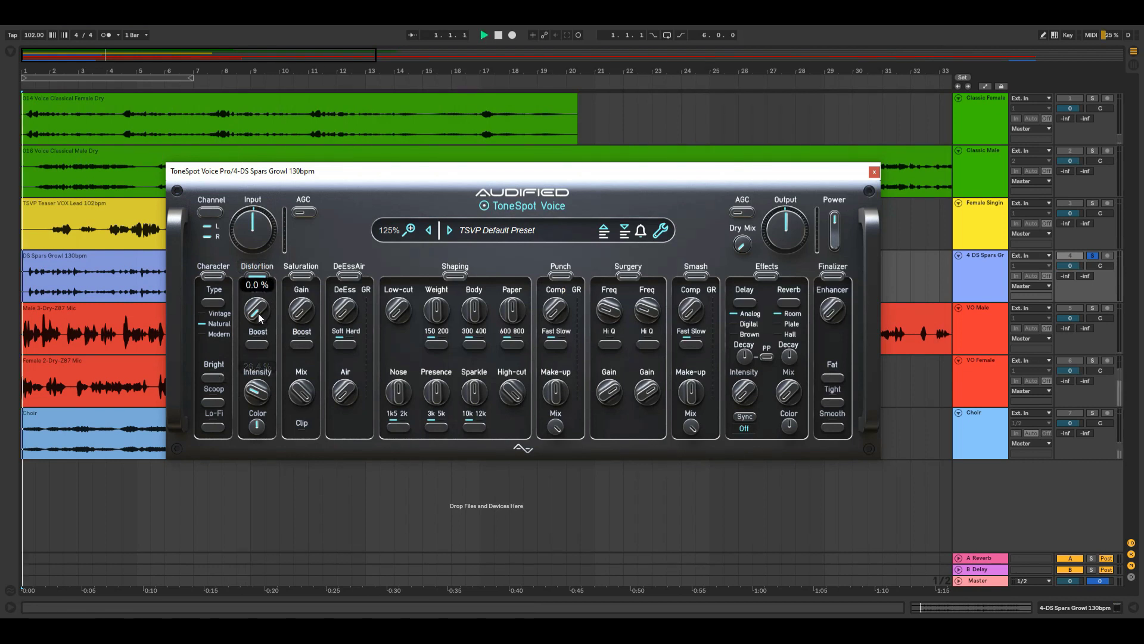
pyautogui.moveTo(262, 312); pyautogui.dragTo(283, 287)
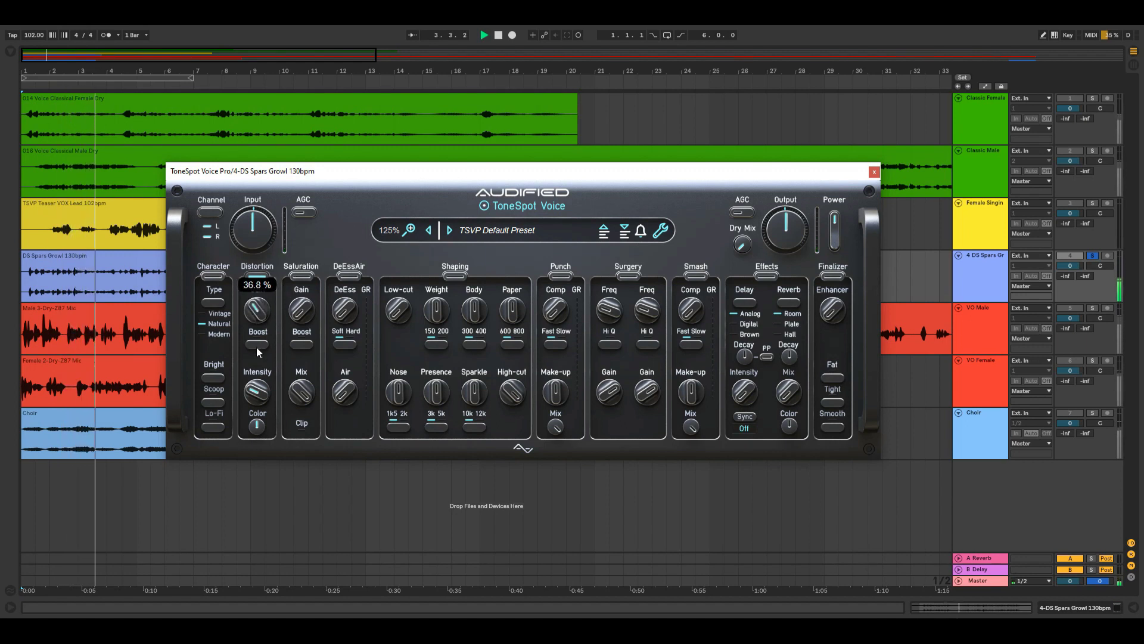
pyautogui.moveTo(260, 401)
pyautogui.moveTo(260, 401); pyautogui.dragTo(270, 445)
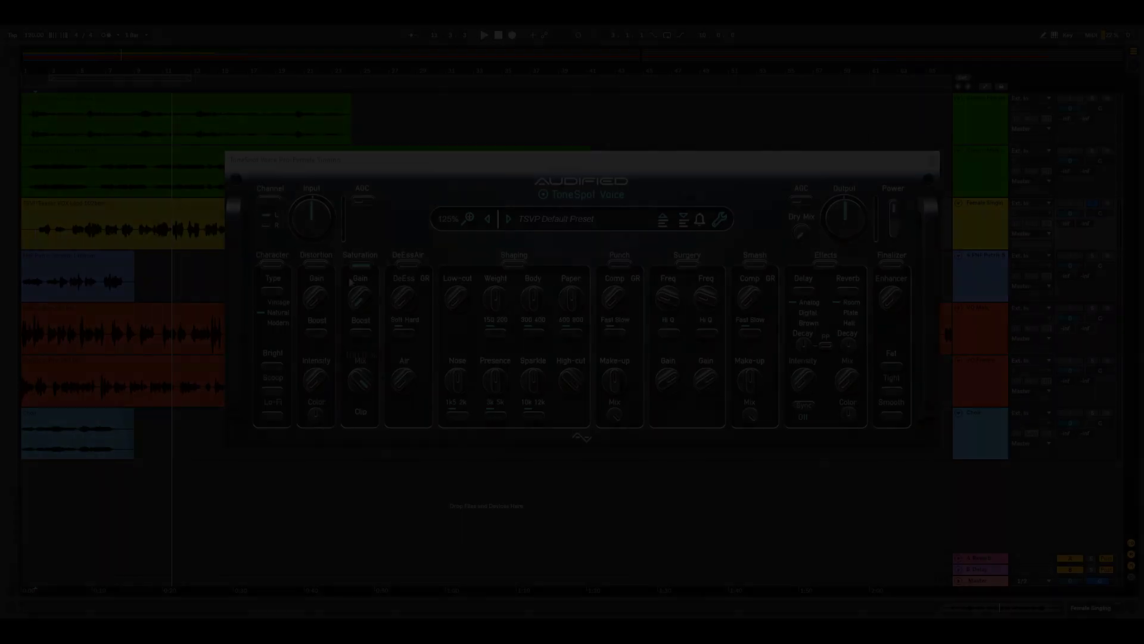
# Step: Play the singing vocal with Saturation Gain at 53.2 % and Saturation Mix at 42.8 %
pyautogui.press('space')
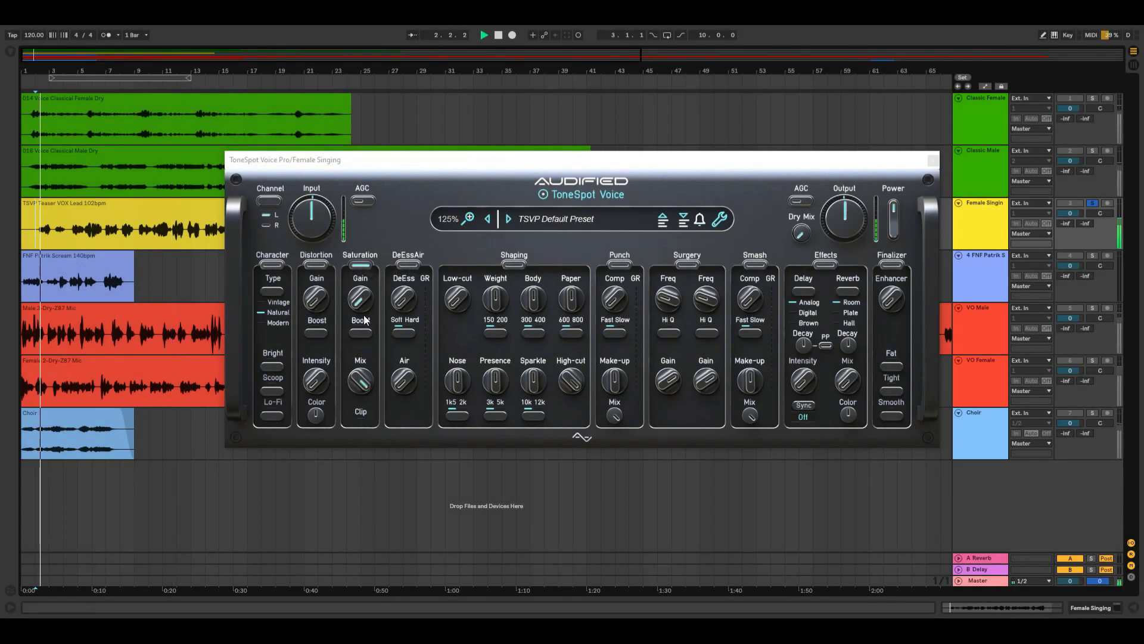
pyautogui.moveTo(362, 310); pyautogui.dragTo(393, 247)
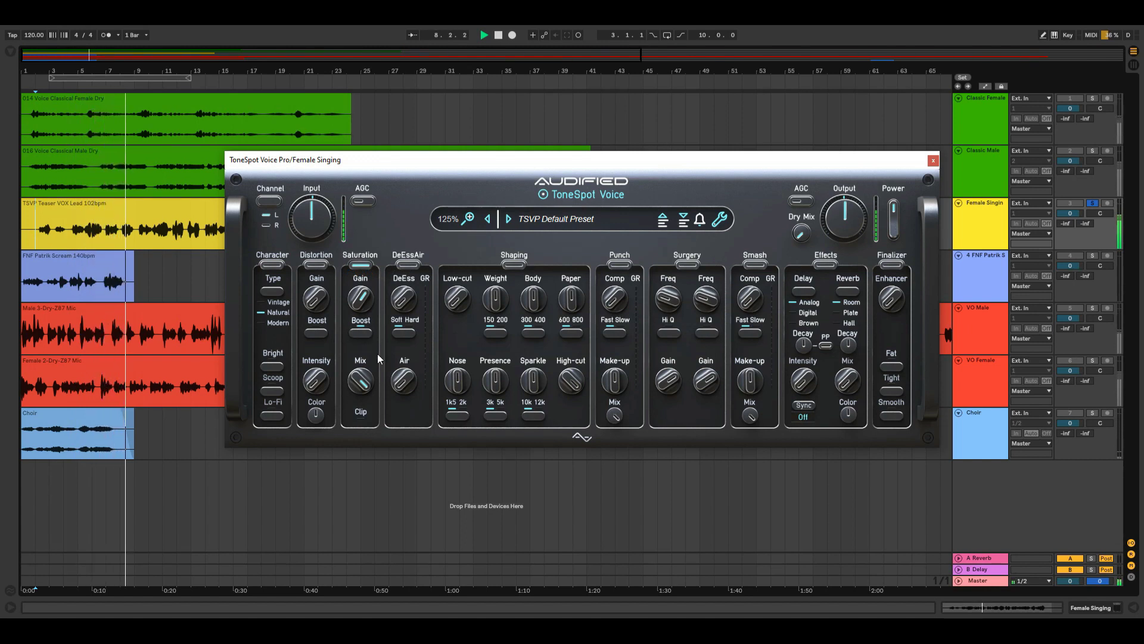
pyautogui.moveTo(358, 379)
pyautogui.moveTo(358, 379); pyautogui.dragTo(374, 475)
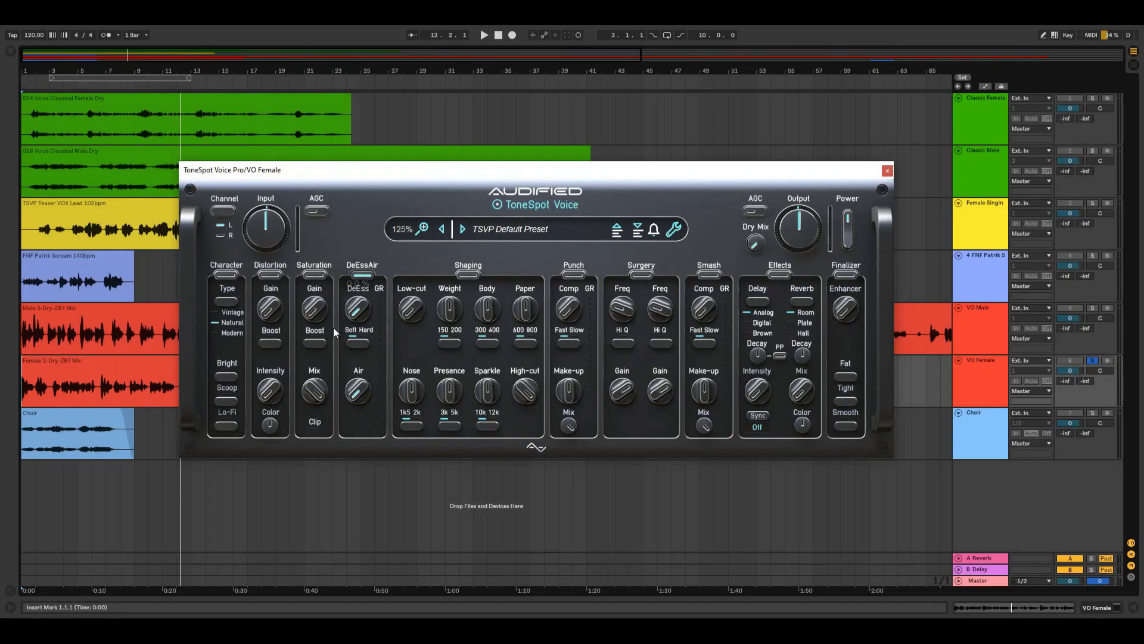
# Step: Play the VO Female voice-over, raising DeEss to 30 % and Air to 0.7 dB
pyautogui.press('space')
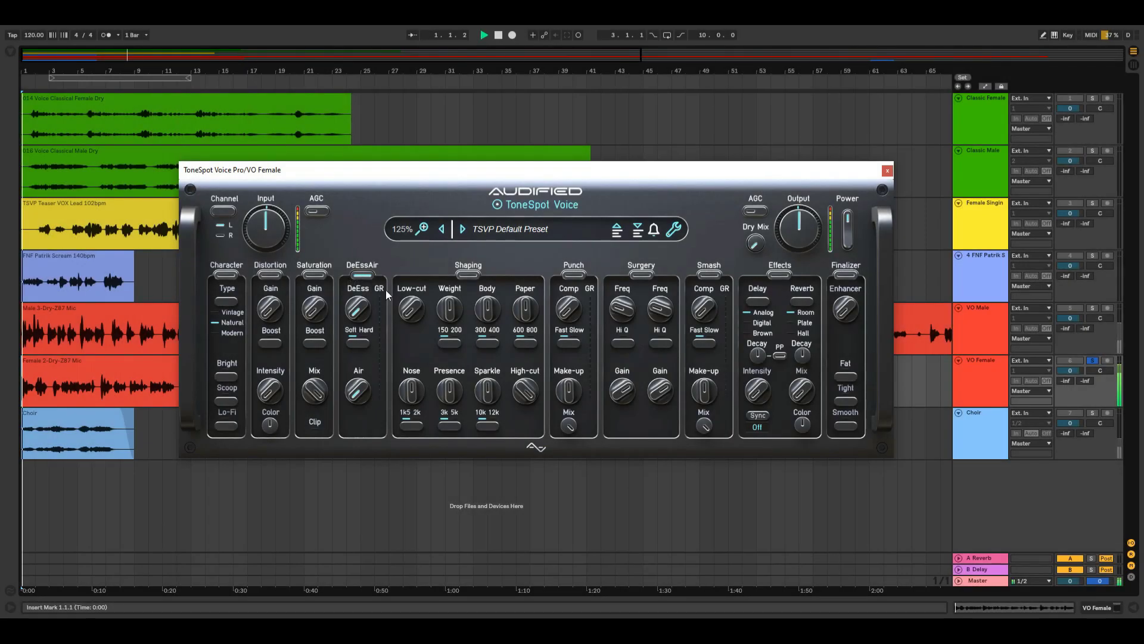
pyautogui.moveTo(360, 313)
pyautogui.moveTo(360, 313); pyautogui.dragTo(373, 280)
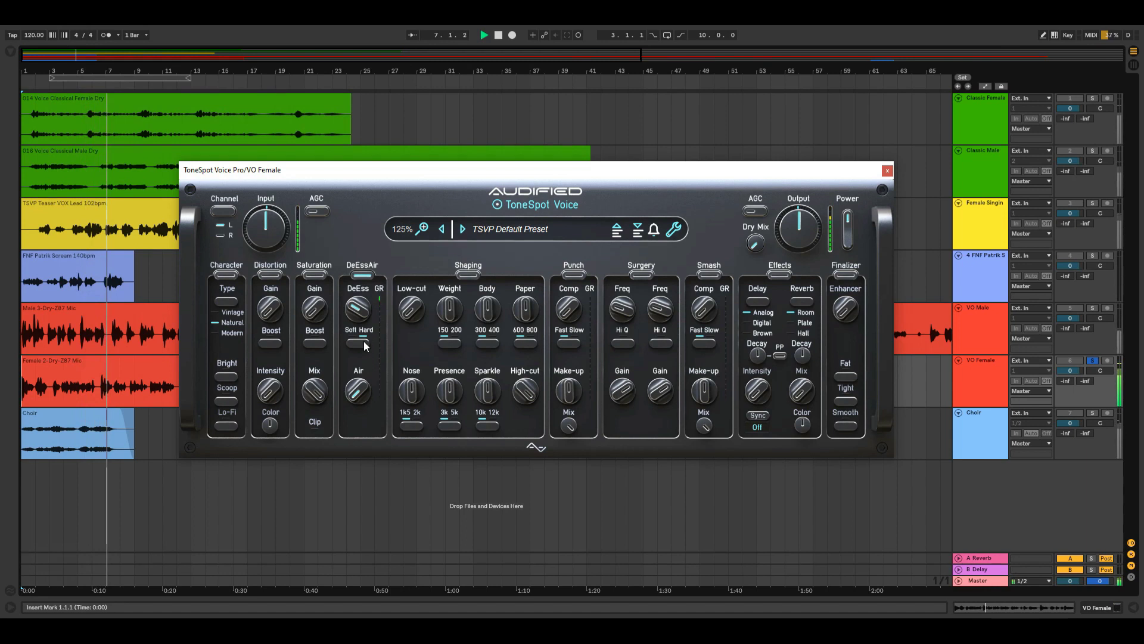
pyautogui.moveTo(359, 381); pyautogui.dragTo(385, 323)
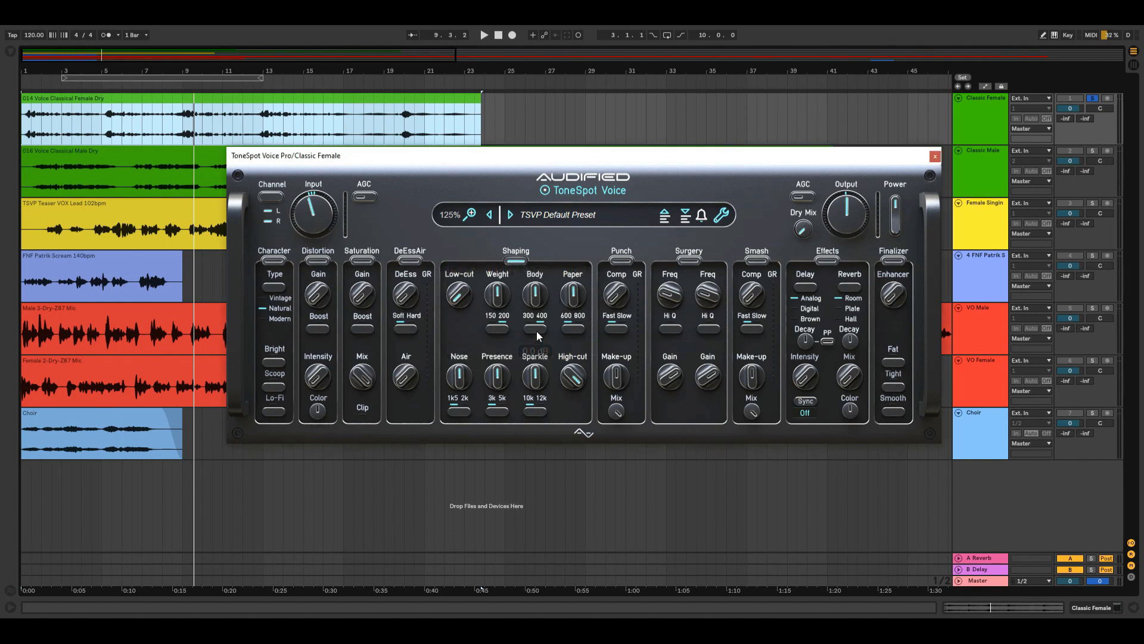
# Step: Play Classic Female, set Low-cut to 250 Hz, Weight +1.9 dB and Body 0.5 dB
pyautogui.press('space')
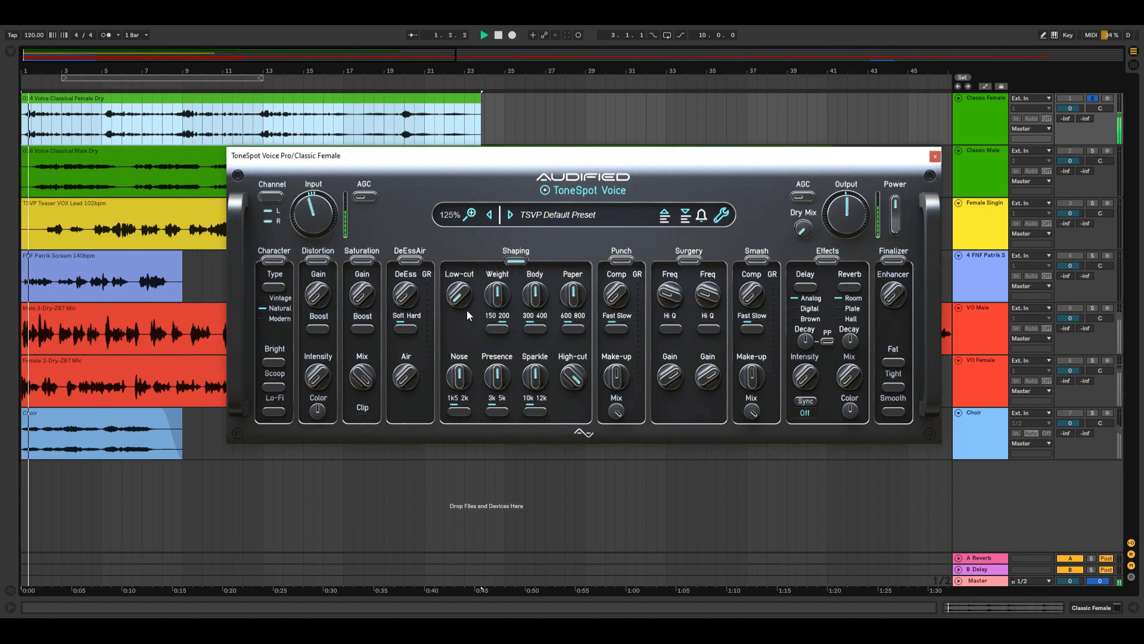
pyautogui.moveTo(457, 298); pyautogui.dragTo(459, 251)
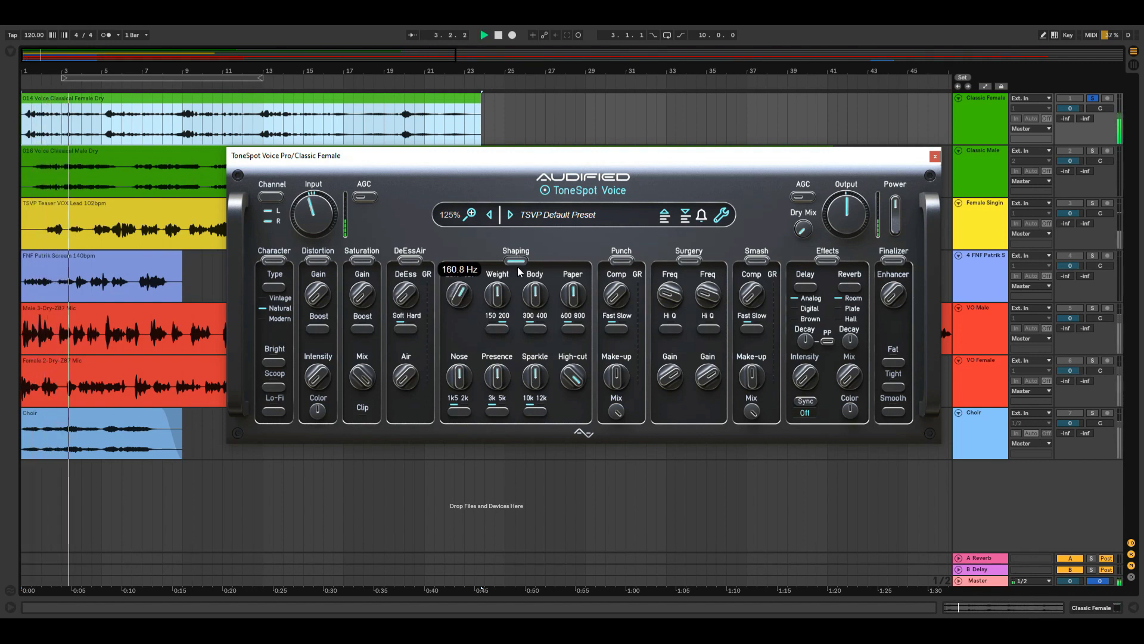
pyautogui.moveTo(494, 314); pyautogui.dragTo(548, 302)
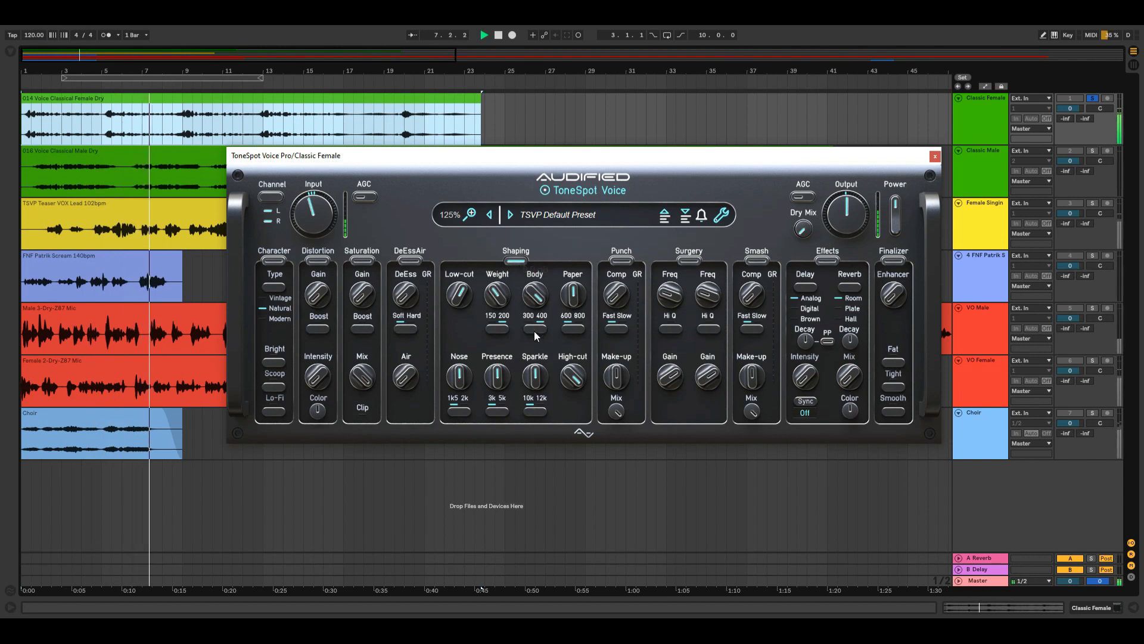
pyautogui.moveTo(540, 302); pyautogui.dragTo(586, 326)
# Step: Lower Nose to 6.8 dB, settle Presence at 2.1 dB and Sparkle at 4.0 dB
pyautogui.moveTo(455, 383)
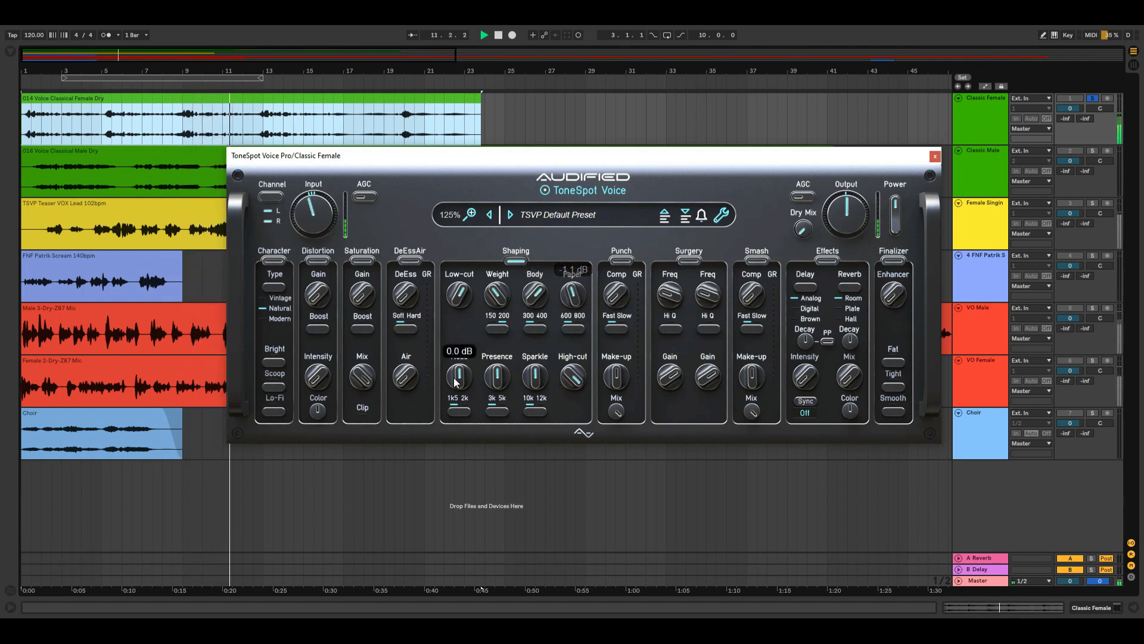
pyautogui.moveTo(484, 323); pyautogui.dragTo(486, 356)
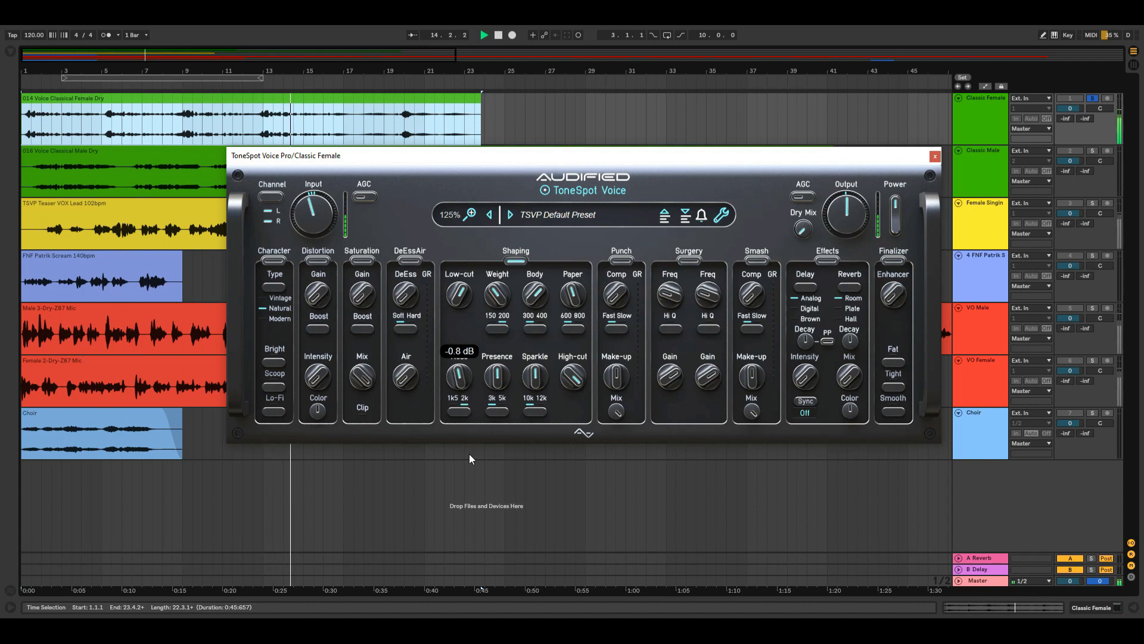
pyautogui.moveTo(497, 376); pyautogui.dragTo(493, 419)
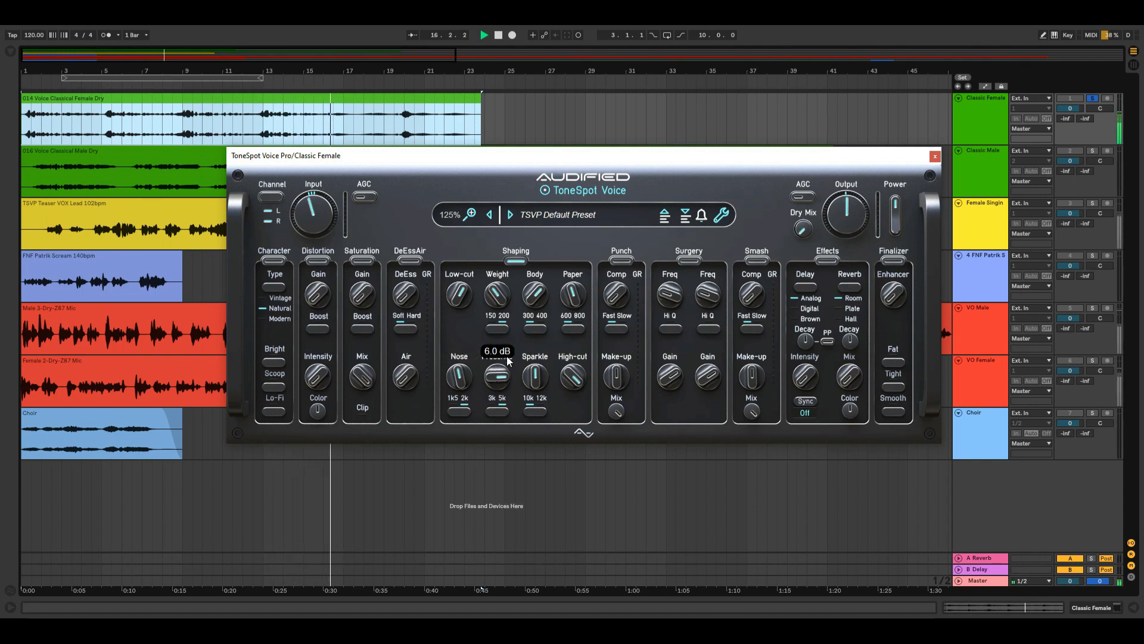
pyautogui.moveTo(506, 360); pyautogui.dragTo(506, 384)
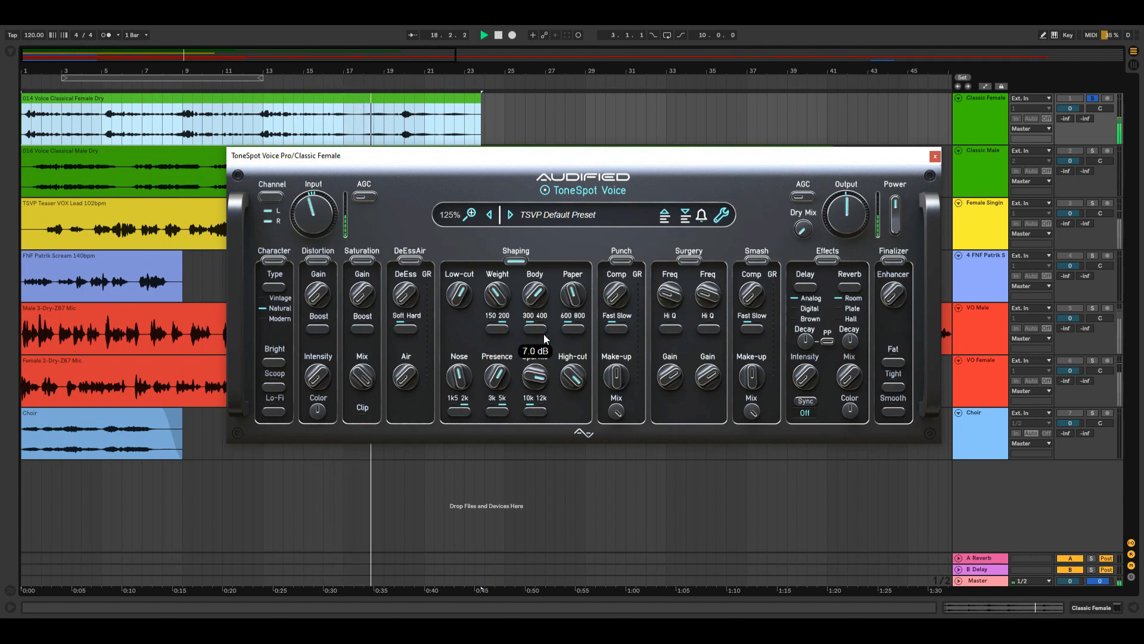
pyautogui.moveTo(544, 352); pyautogui.dragTo(545, 359)
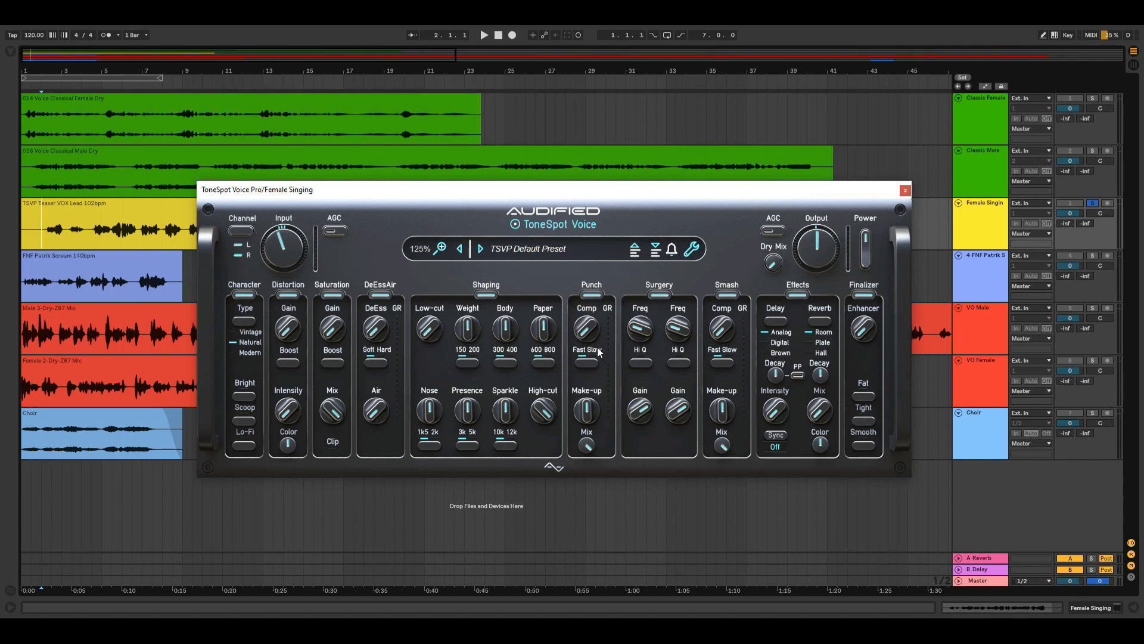
# Step: Play Female Singing, setting Punch compression to 59.2 % and Punch mix to 100 %
pyautogui.press('space')
pyautogui.moveTo(586, 341)
pyautogui.moveTo(586, 341); pyautogui.dragTo(624, 292)
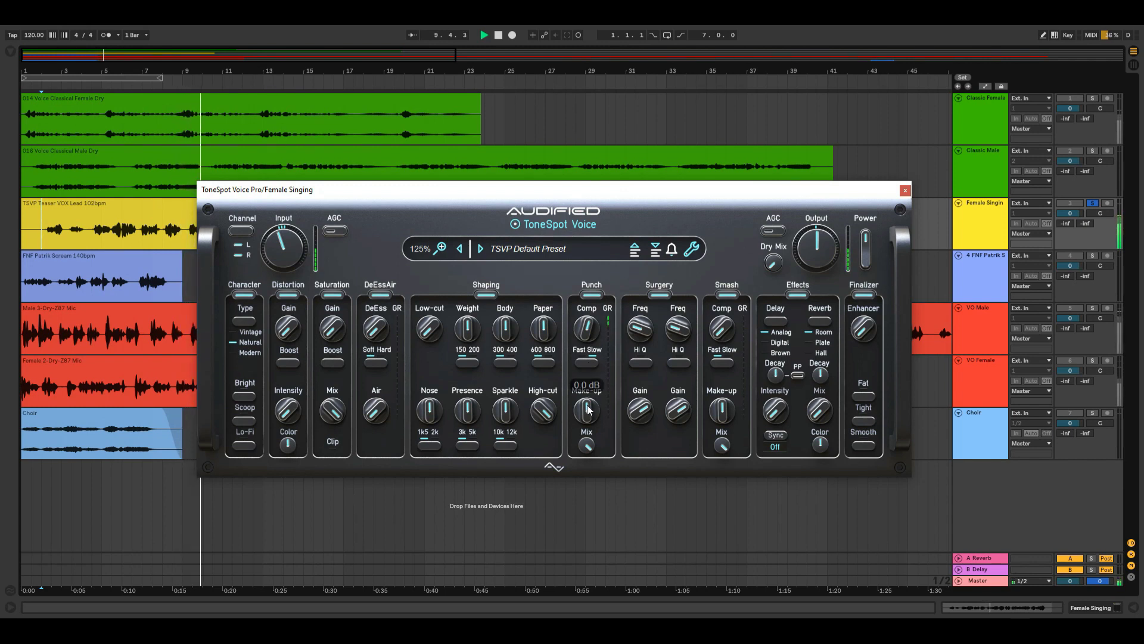
pyautogui.moveTo(588, 411)
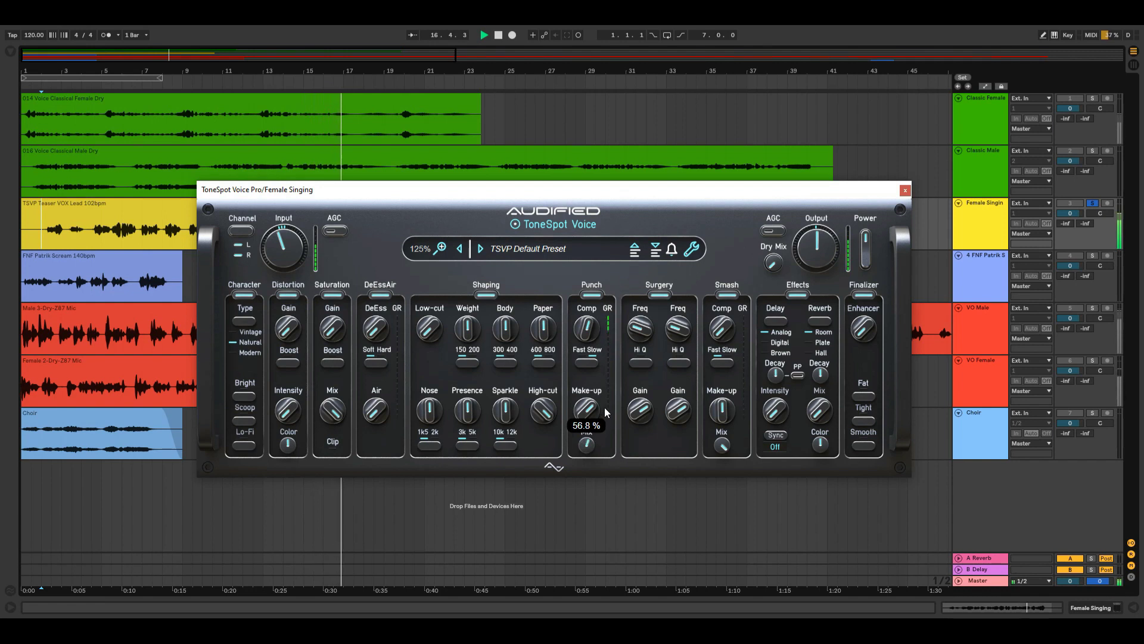
pyautogui.scroll(2, 592, 444)
pyautogui.moveTo(591, 444); pyautogui.dragTo(613, 375)
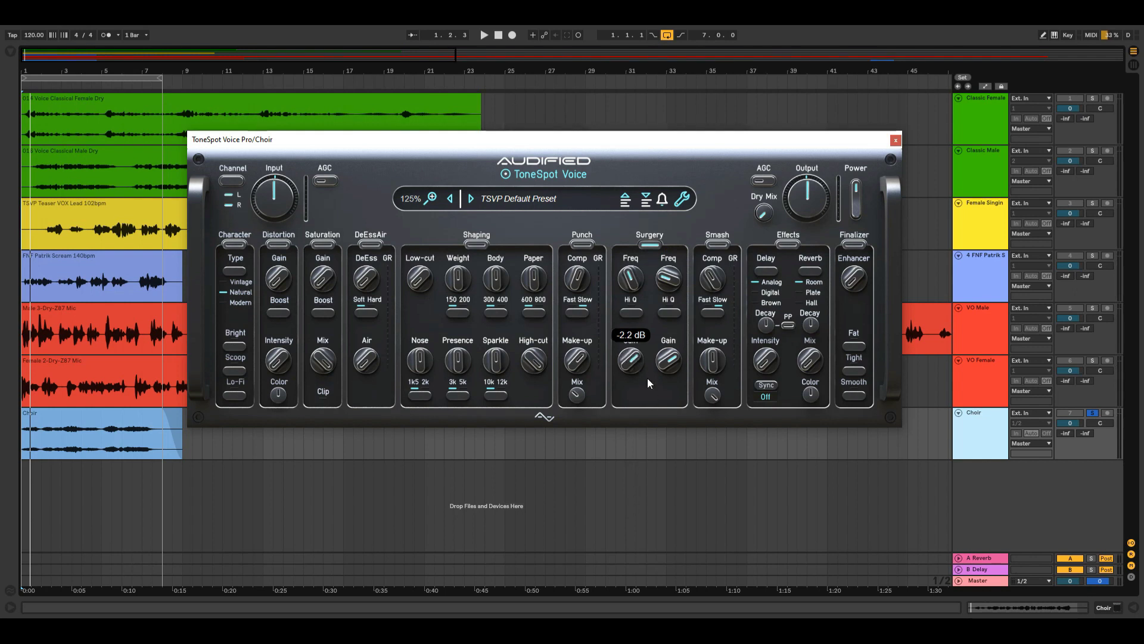
# Step: Play the choir and boost the first Surgery band 8.1 dB at 1483.5 Hz
pyautogui.press('space')
pyautogui.moveTo(648, 379); pyautogui.dragTo(636, 348)
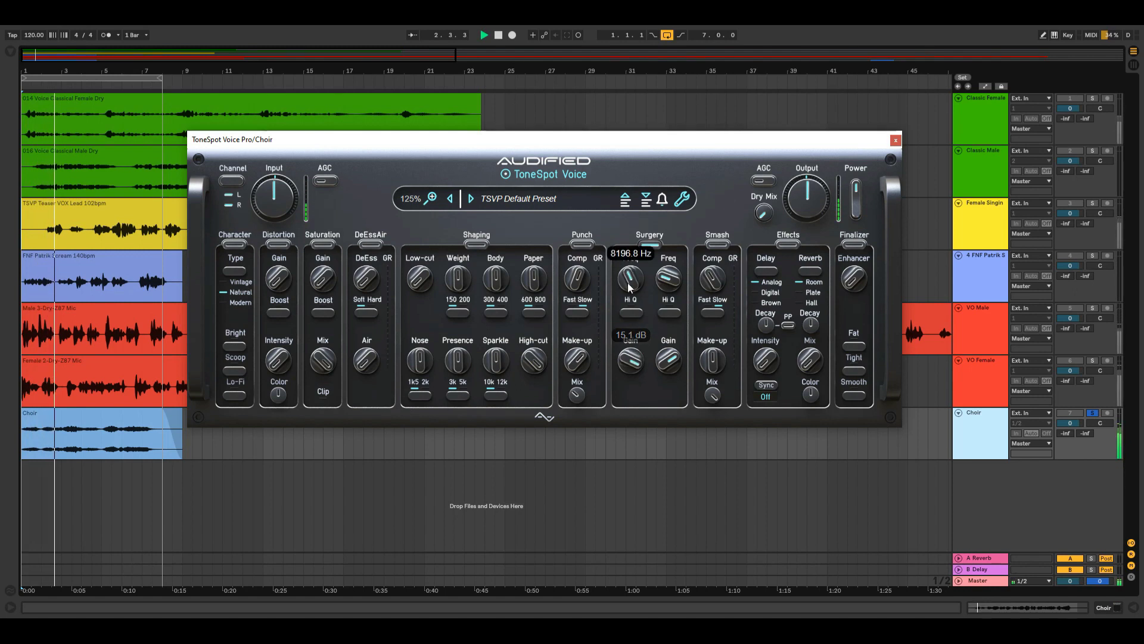
pyautogui.moveTo(630, 288); pyautogui.dragTo(648, 401)
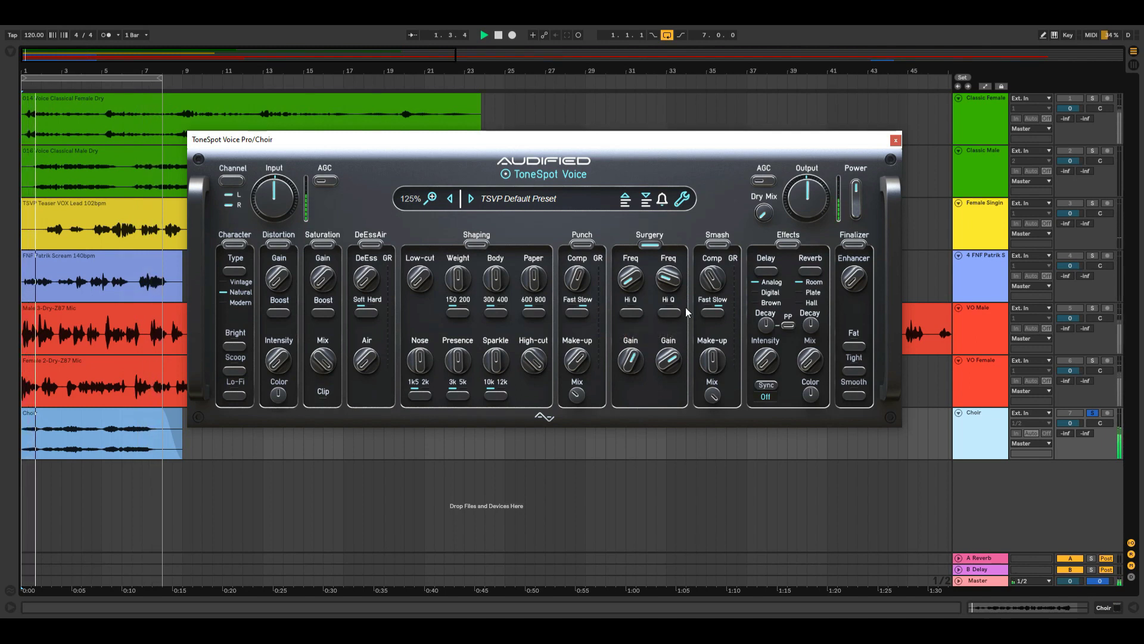
# Step: Retune the second Surgery band to a -10.4 dB cut and switch Surgery on
pyautogui.moveTo(671, 291)
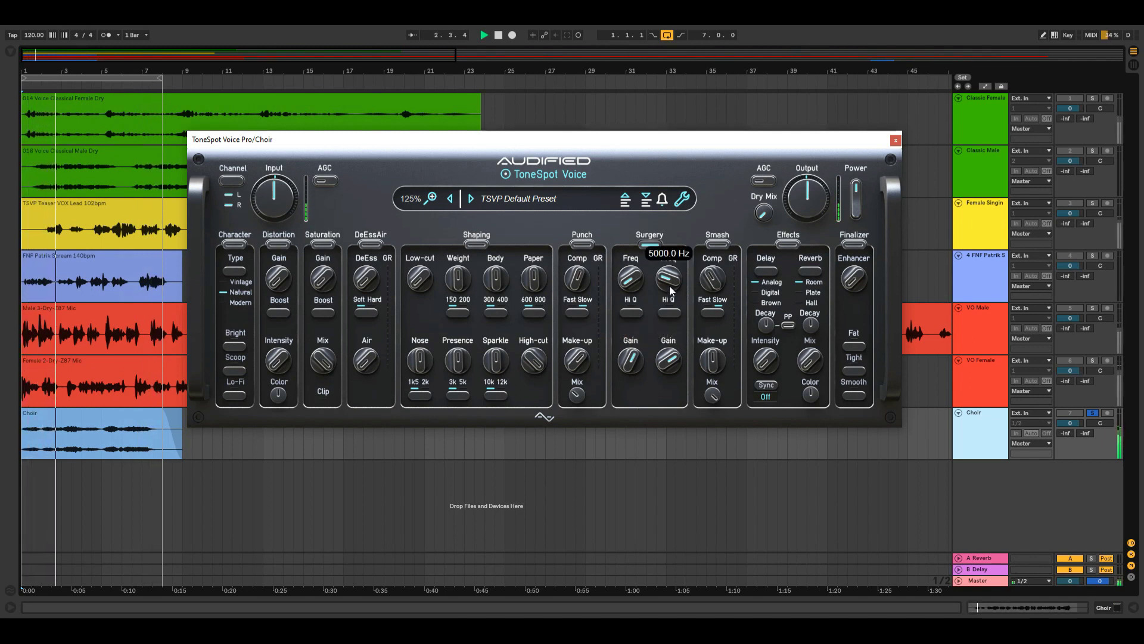
pyautogui.moveTo(671, 291); pyautogui.dragTo(670, 303)
pyautogui.moveTo(669, 360); pyautogui.dragTo(667, 289)
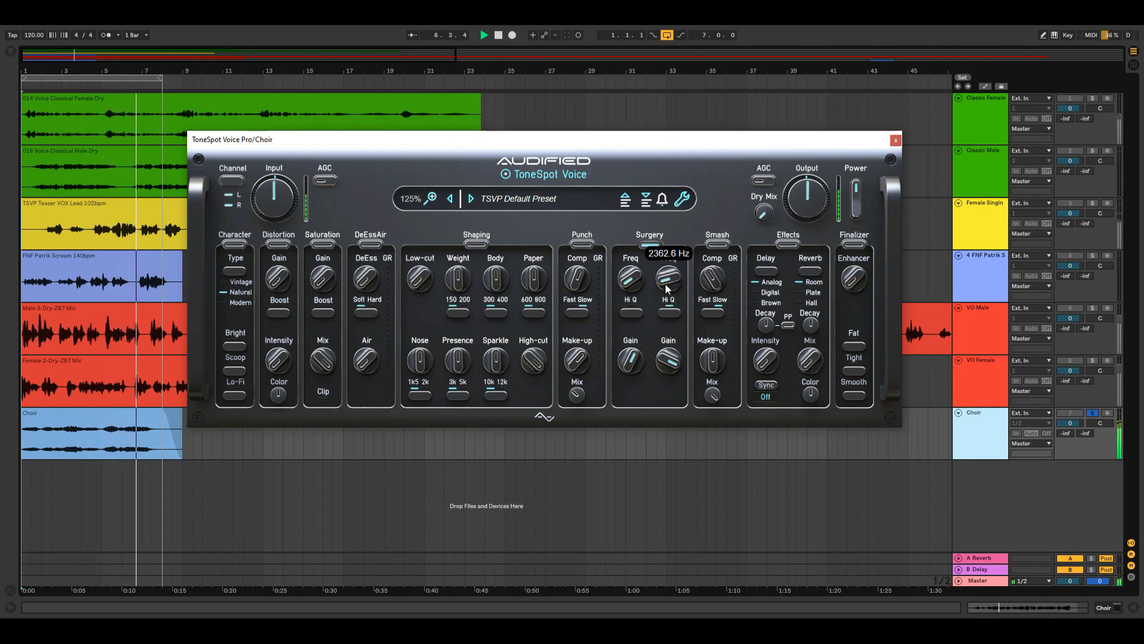
pyautogui.moveTo(668, 360); pyautogui.dragTo(667, 405)
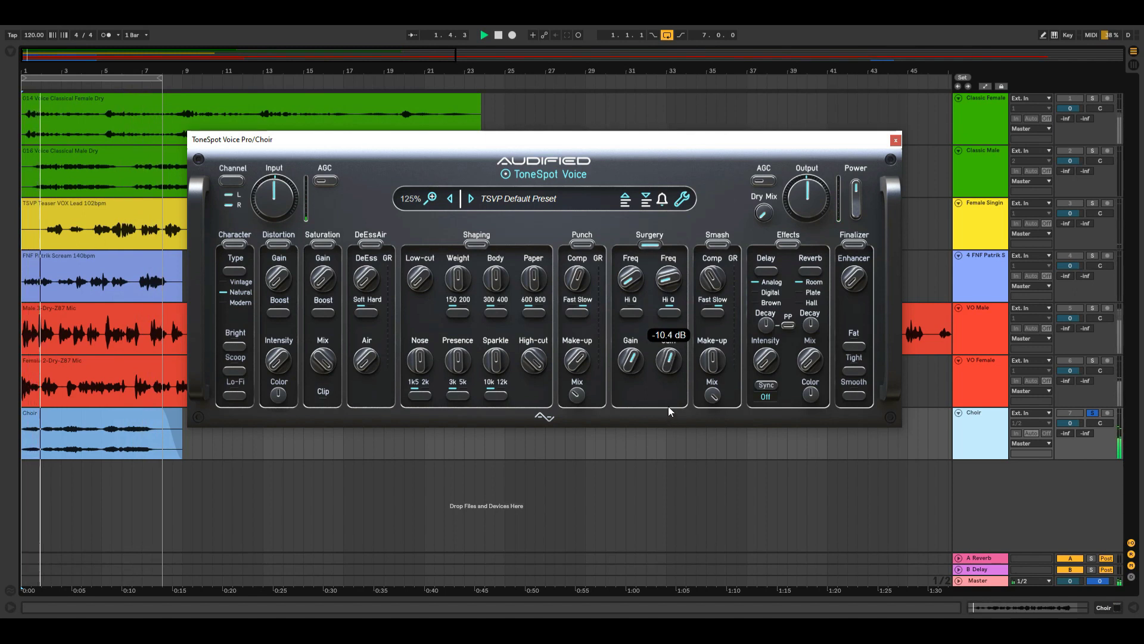
pyautogui.click(648, 244)
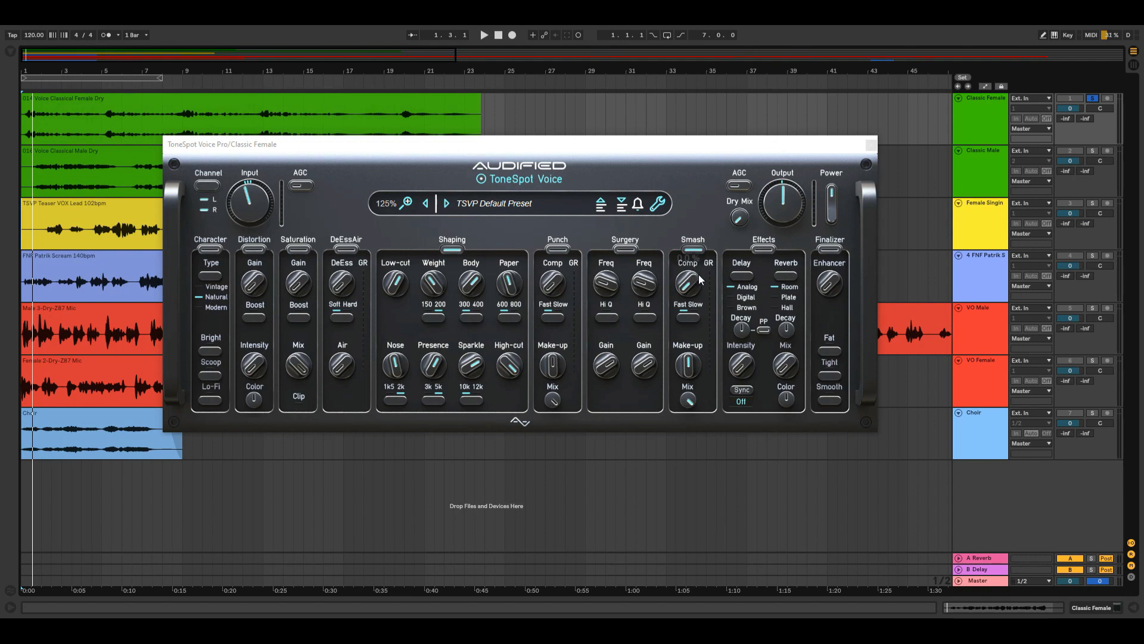
# Step: Play Classic Female, settling Smash compression at 38.0 % with 3.6 dB make-up
pyautogui.press('space')
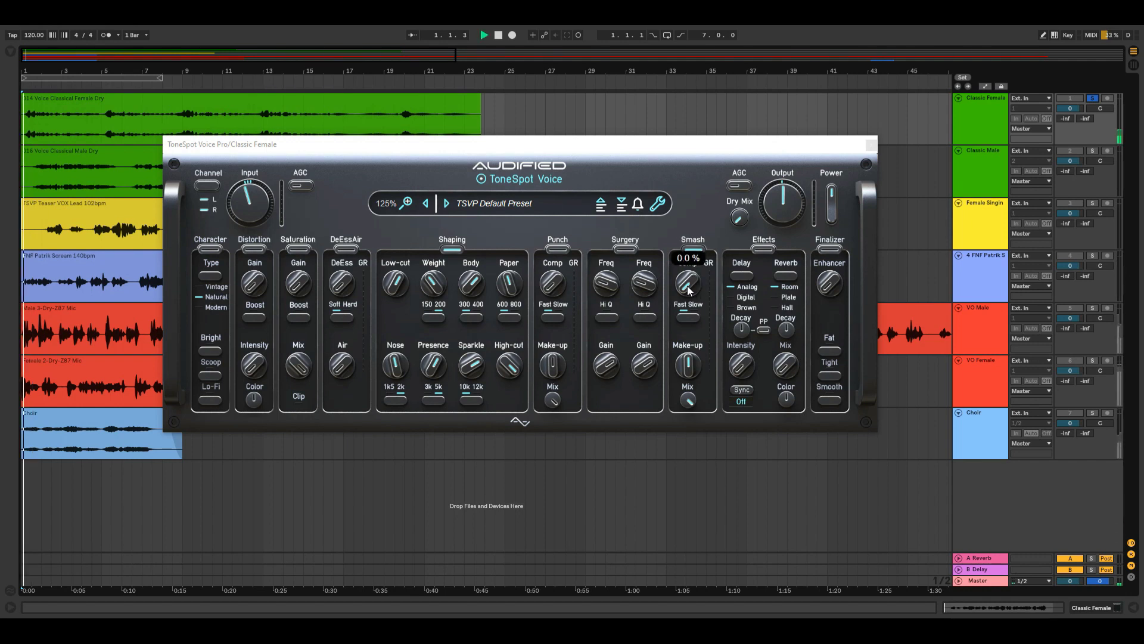
pyautogui.moveTo(689, 291); pyautogui.dragTo(699, 230)
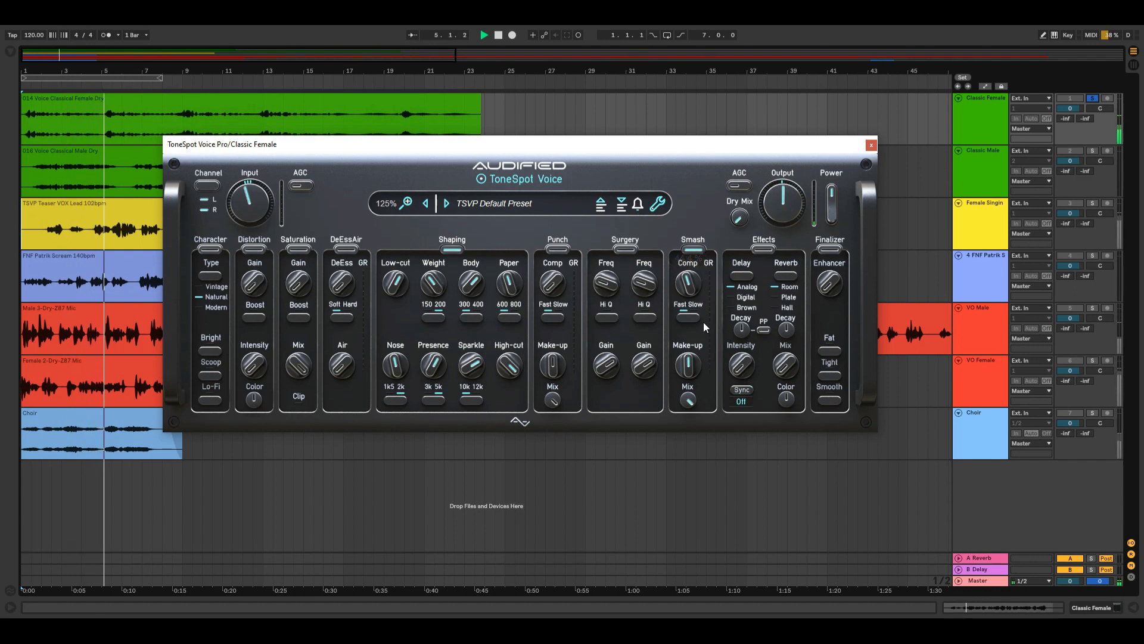
pyautogui.moveTo(705, 317); pyautogui.dragTo(721, 345)
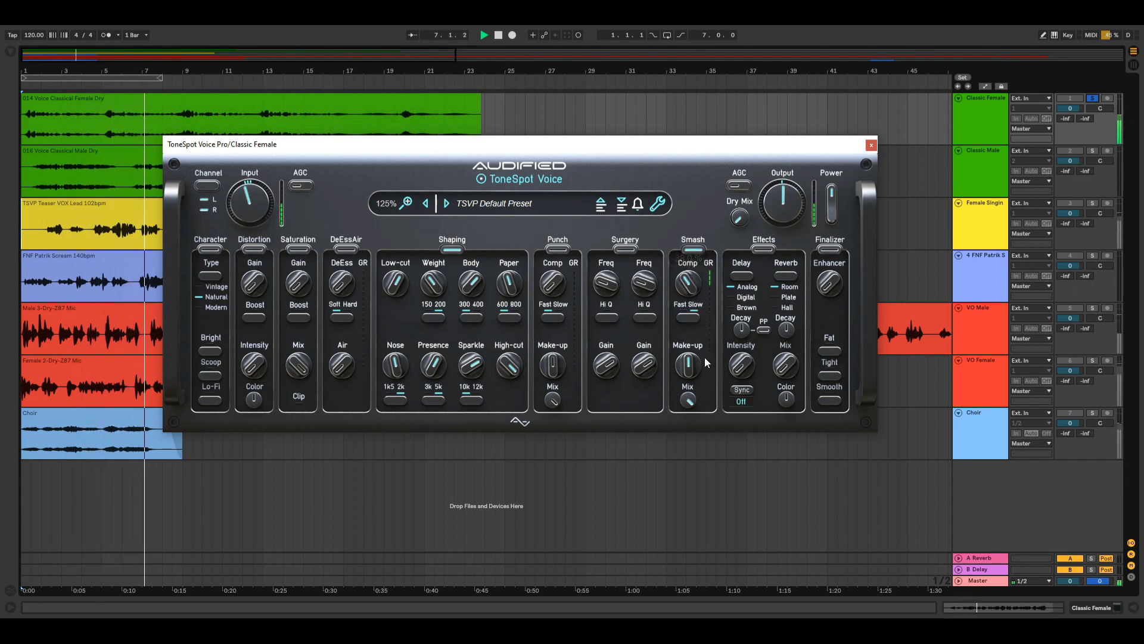
pyautogui.moveTo(694, 362)
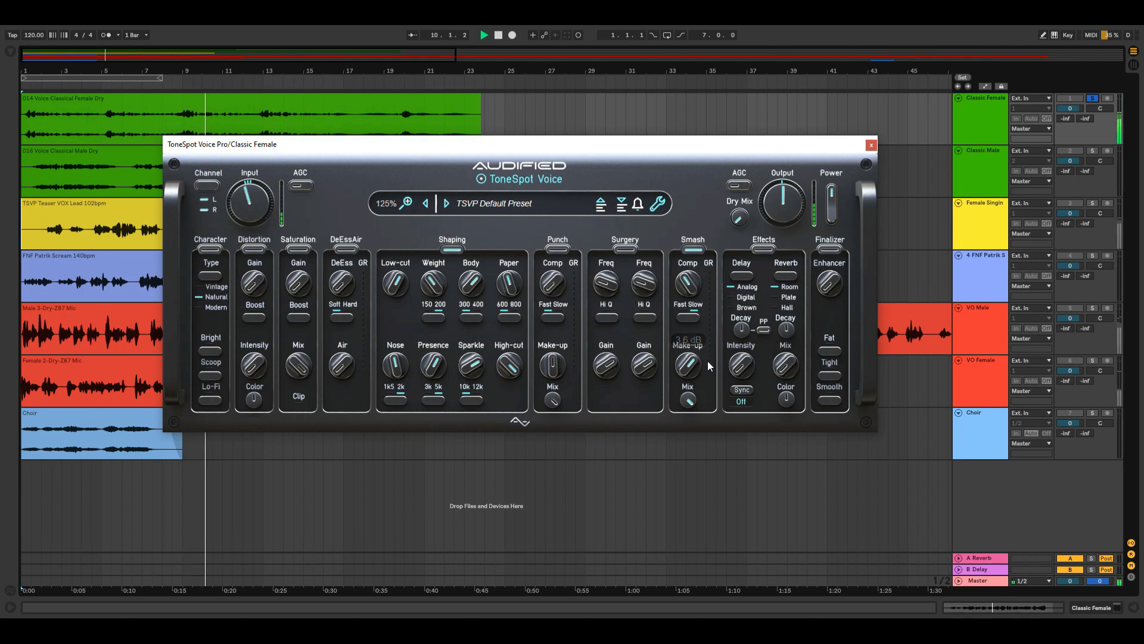
pyautogui.moveTo(687, 399)
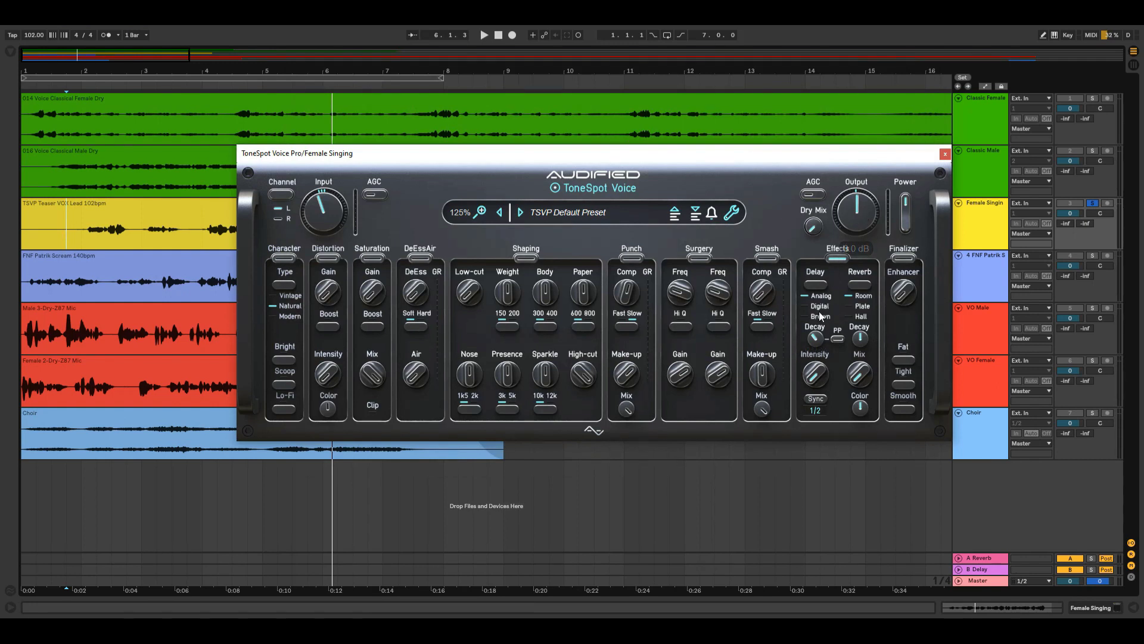
# Step: Play Female Singing, set effects intensity to 28.4 % and try Digital then Brown delay
pyautogui.press('space')
pyautogui.moveTo(815, 365); pyautogui.dragTo(828, 335)
pyautogui.click(817, 283)
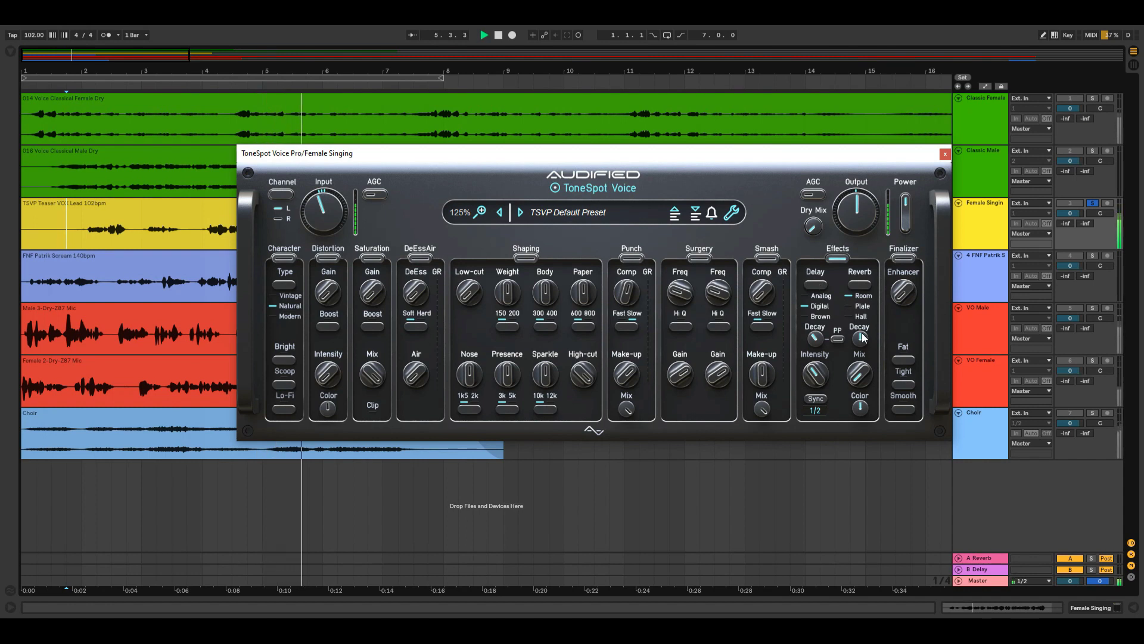
pyautogui.moveTo(845, 331)
pyautogui.click(817, 285)
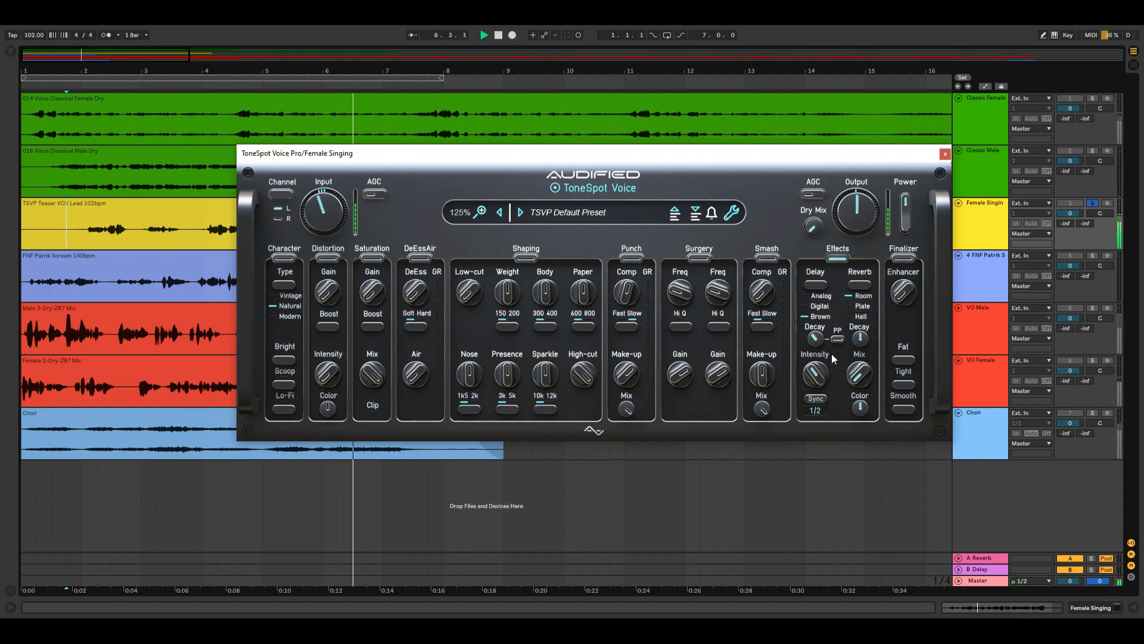
# Step: Lengthen the delay decay to about 70 %, then bring it back to 38 %
pyautogui.moveTo(823, 388)
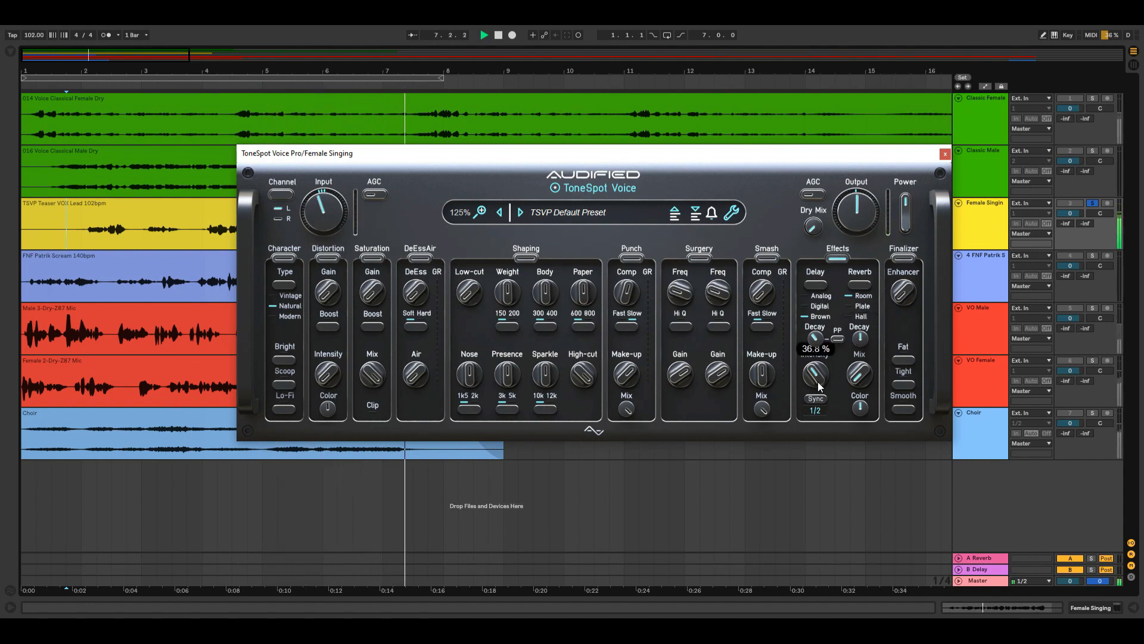
pyautogui.moveTo(820, 335)
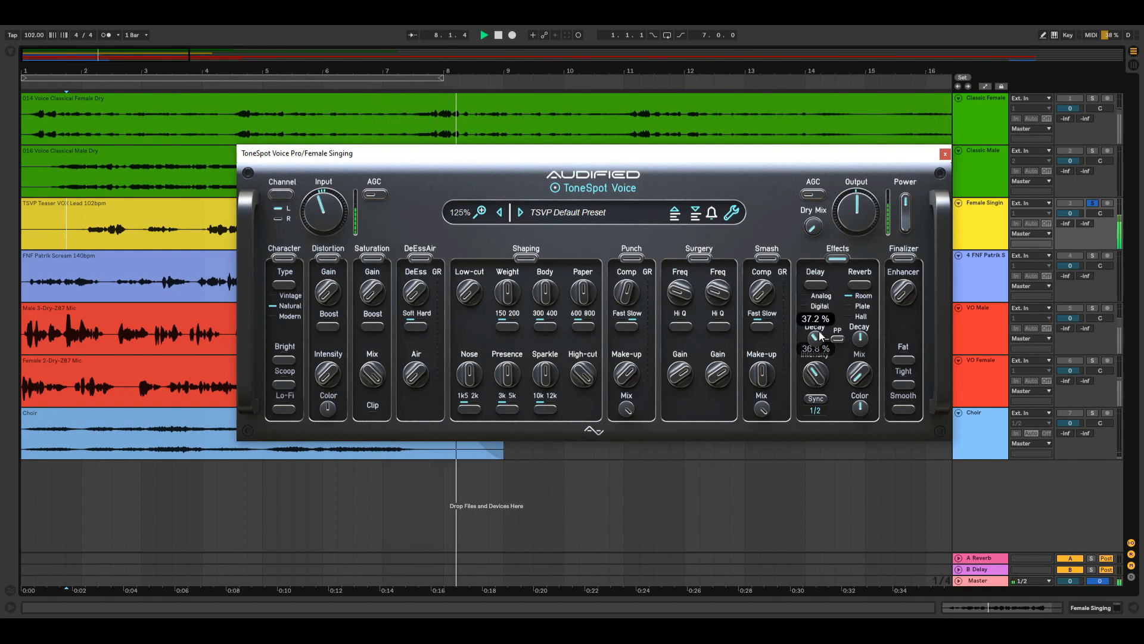
pyautogui.moveTo(820, 335); pyautogui.dragTo(838, 302)
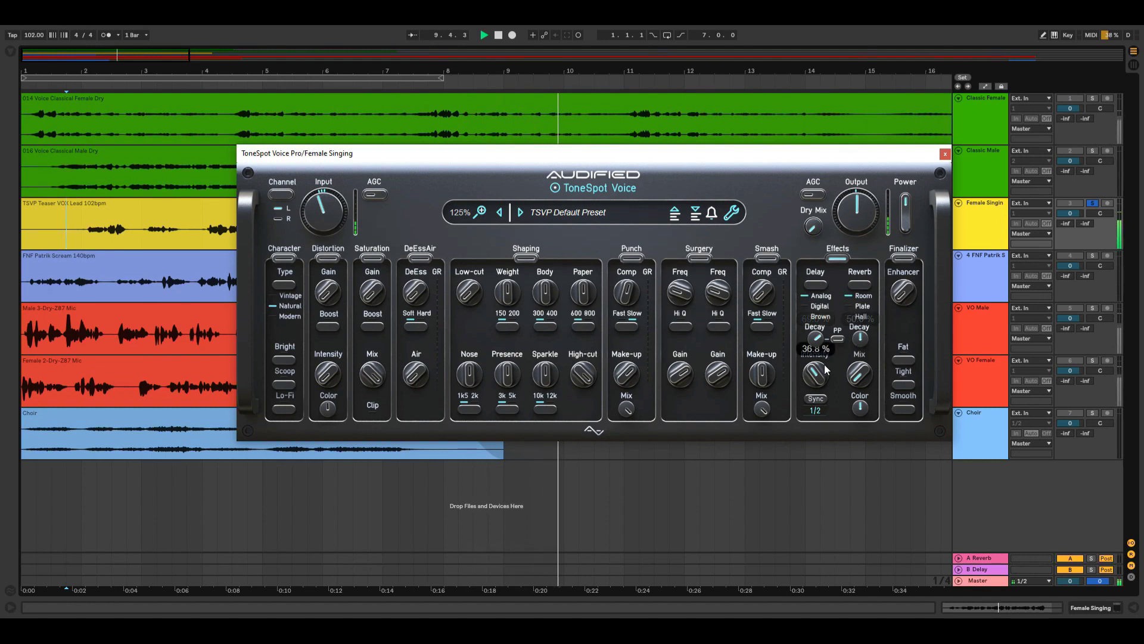
pyautogui.moveTo(817, 340)
pyautogui.moveTo(818, 340); pyautogui.dragTo(818, 388)
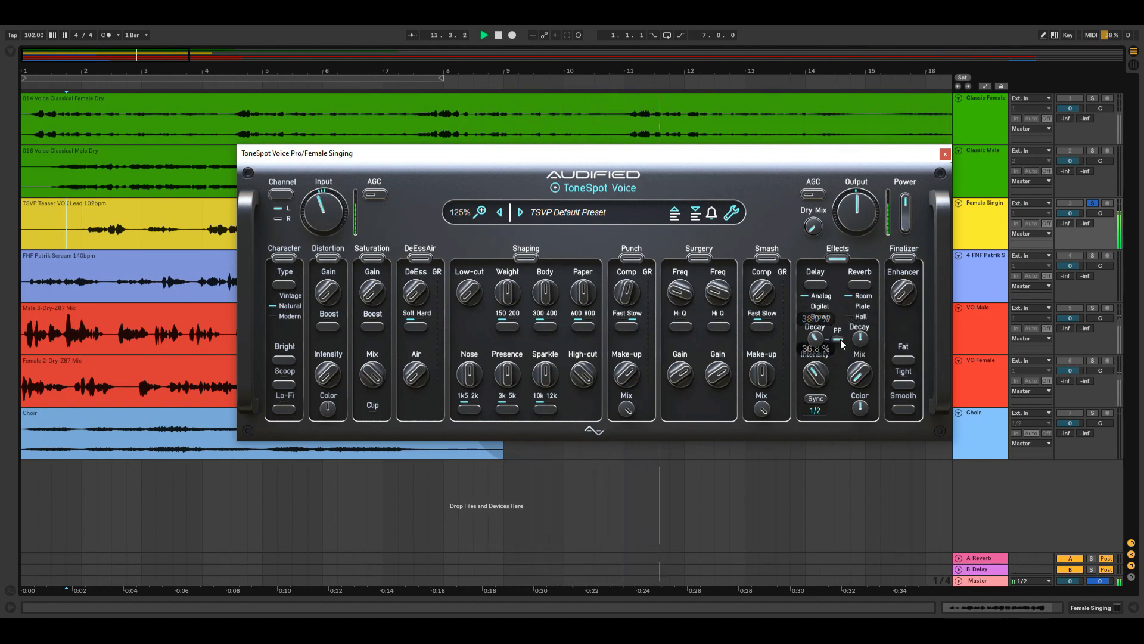
# Step: Switch the delay to Digital with intensity at 26.4 %
pyautogui.moveTo(830, 393)
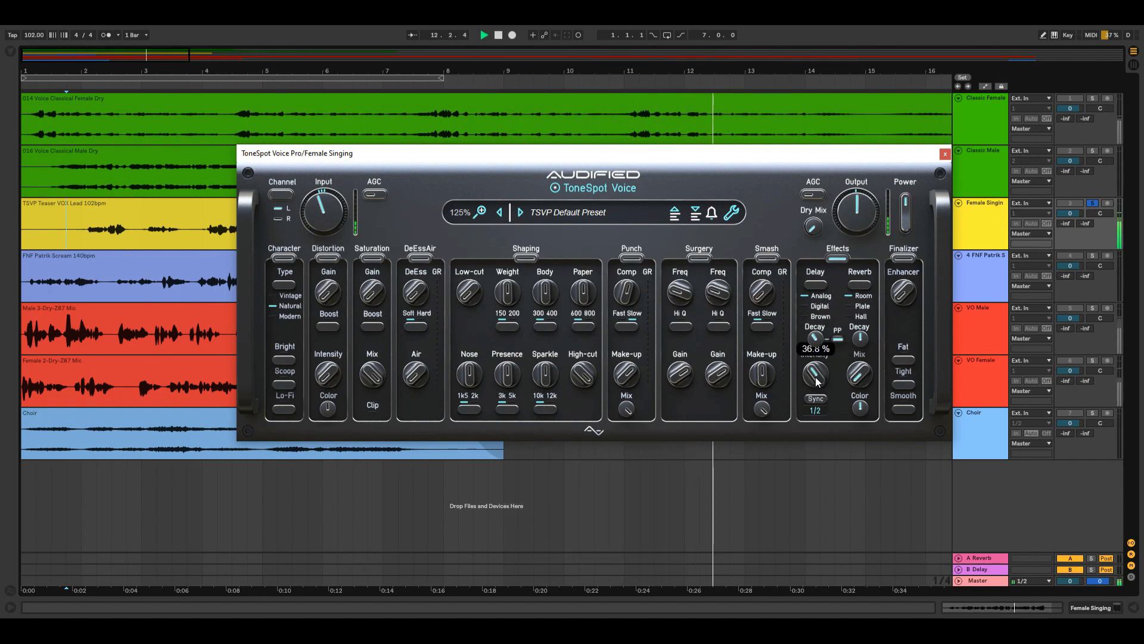
pyautogui.moveTo(815, 380); pyautogui.dragTo(816, 374)
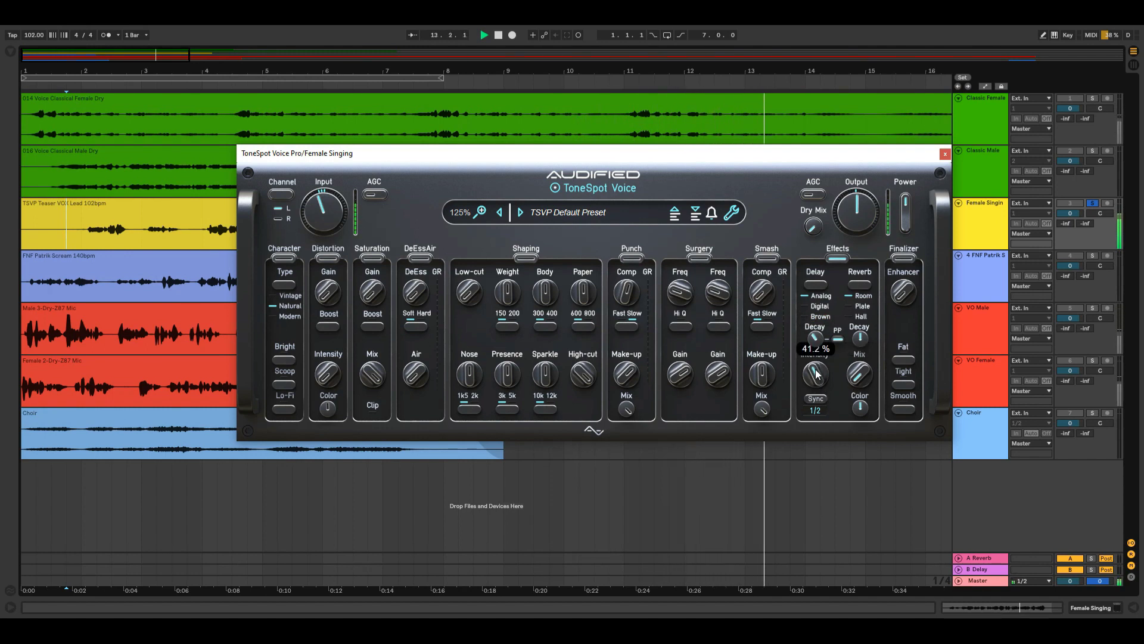
pyautogui.click(820, 286)
pyautogui.moveTo(816, 374); pyautogui.dragTo(815, 401)
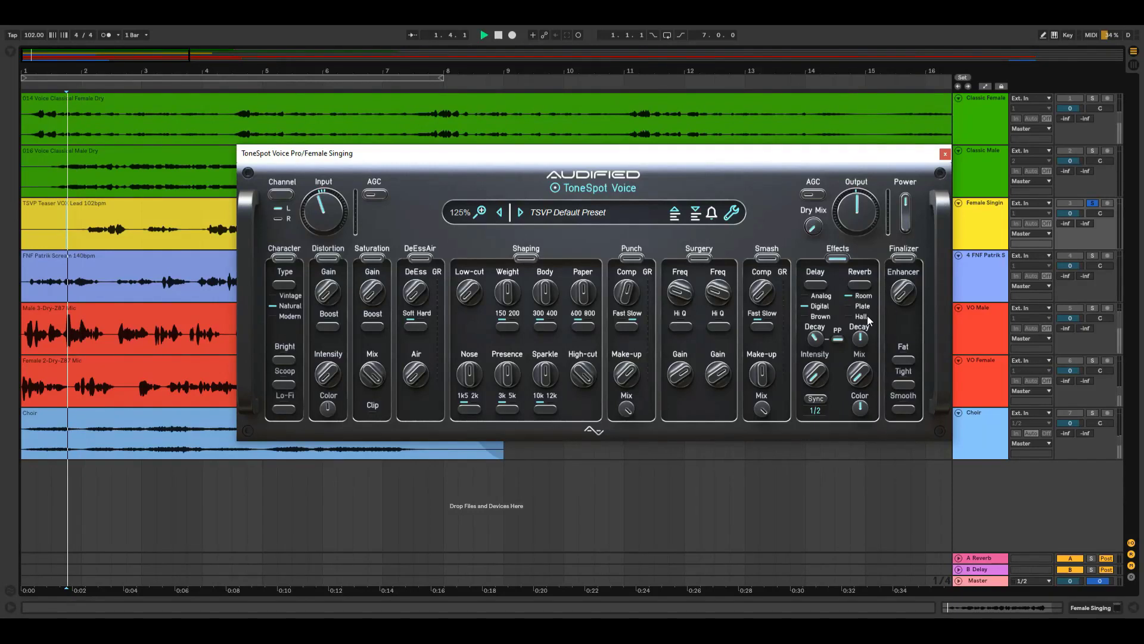
# Step: Blend Plate reverb into the Female Singing vocal, settling the mix near 25 %
pyautogui.moveTo(862, 382)
pyautogui.moveTo(862, 382); pyautogui.dragTo(875, 332)
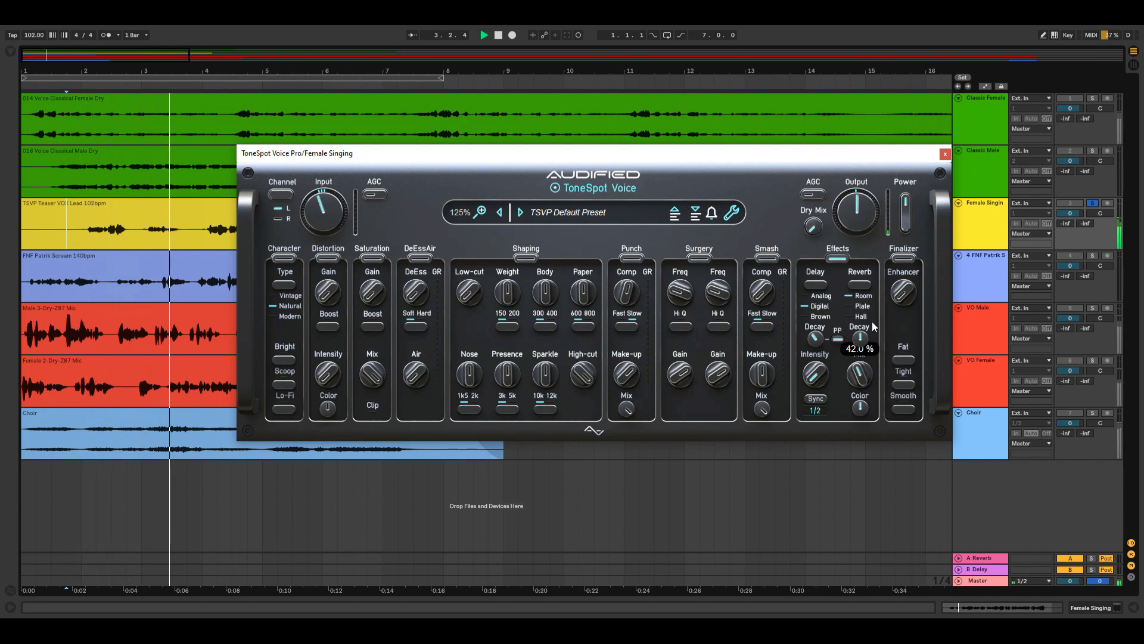
pyautogui.click(863, 281)
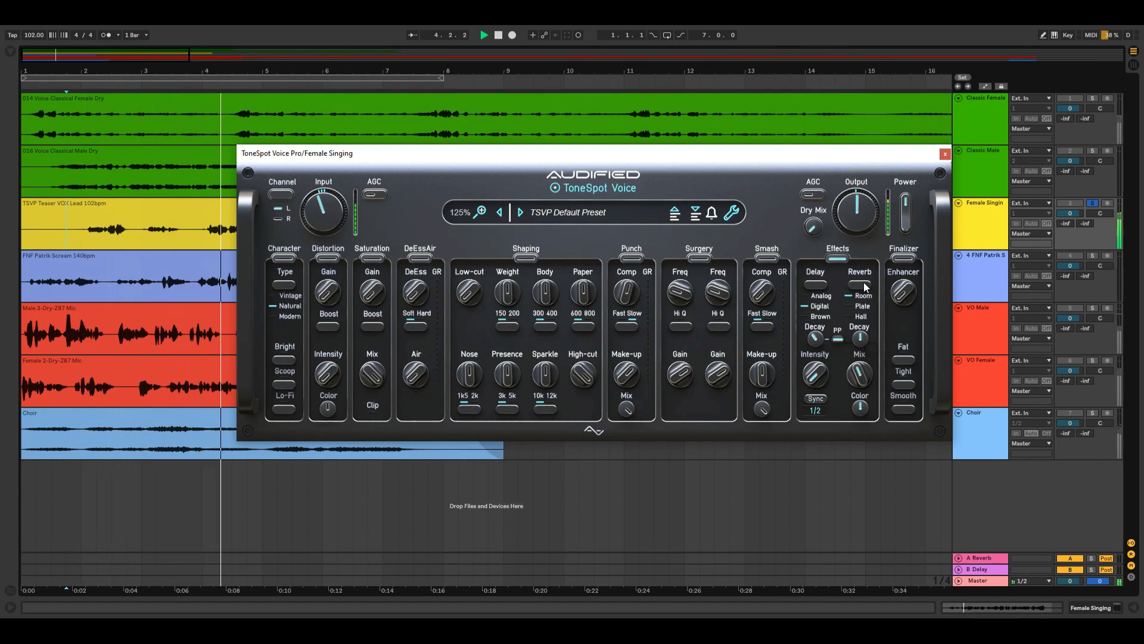
pyautogui.moveTo(859, 374)
pyautogui.mouseDown()
pyautogui.moveTo(860, 402)
pyautogui.moveTo(859, 393)
pyautogui.mouseUp()
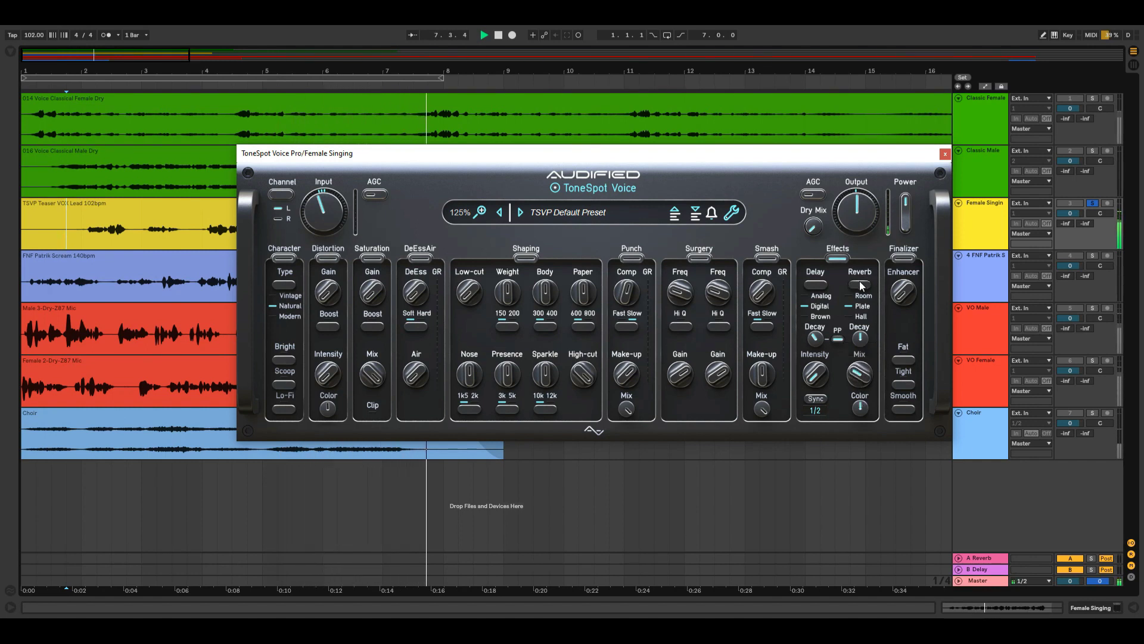
pyautogui.moveTo(861, 378)
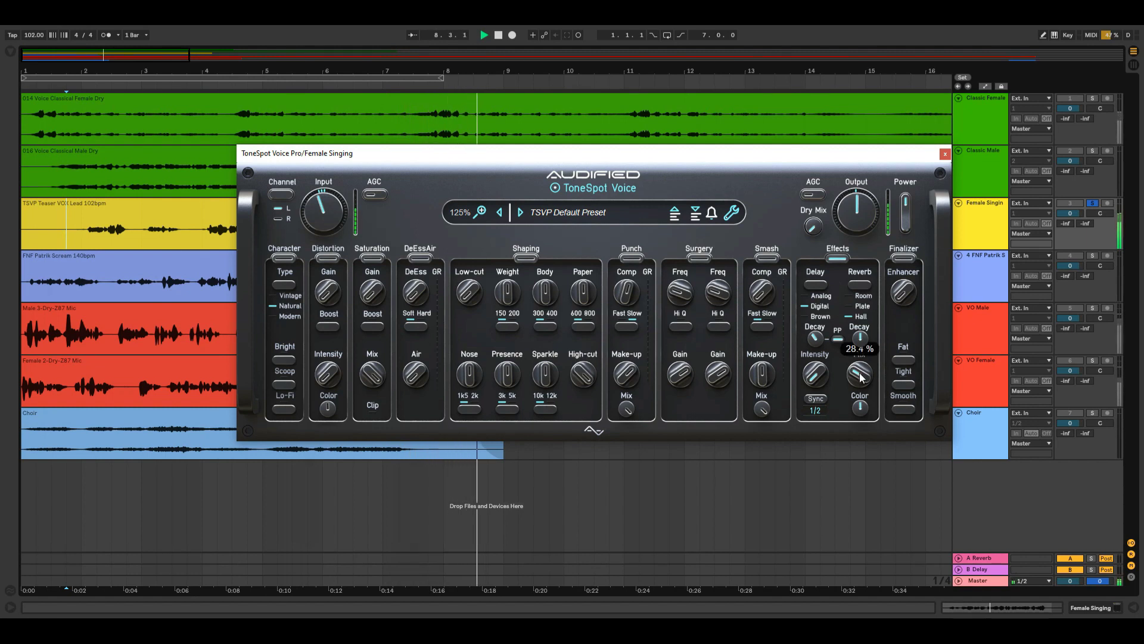
pyautogui.moveTo(860, 378); pyautogui.dragTo(860, 378)
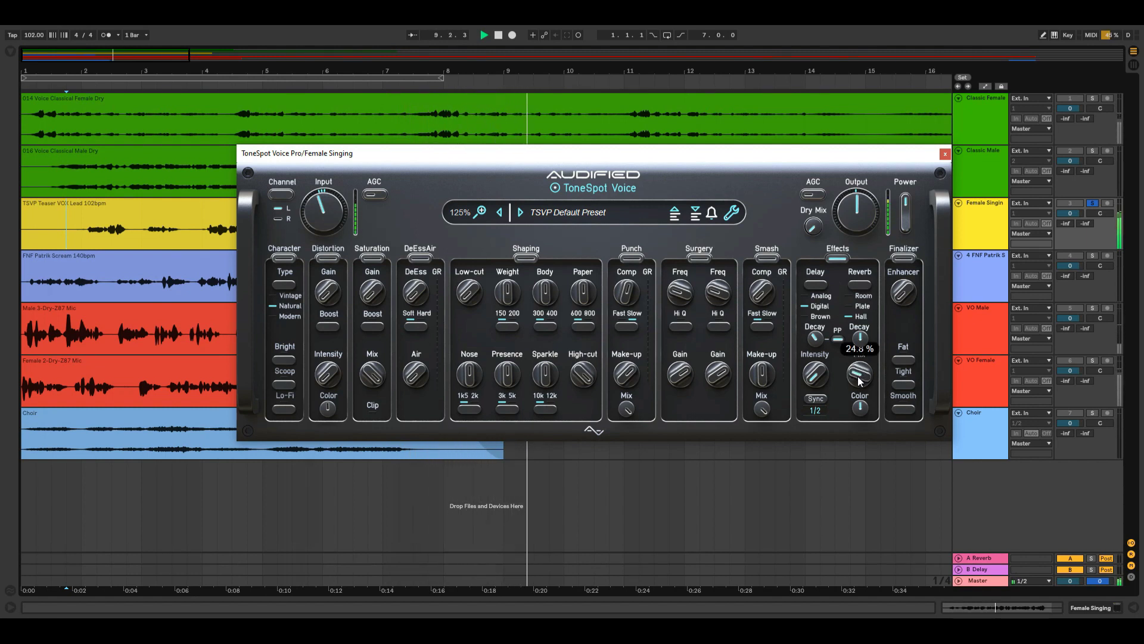
# Step: Shorten the reverb decay, sweep the effects Color knob, and switch the reverb type to Room
pyautogui.moveTo(861, 337)
pyautogui.moveTo(861, 337); pyautogui.dragTo(886, 347)
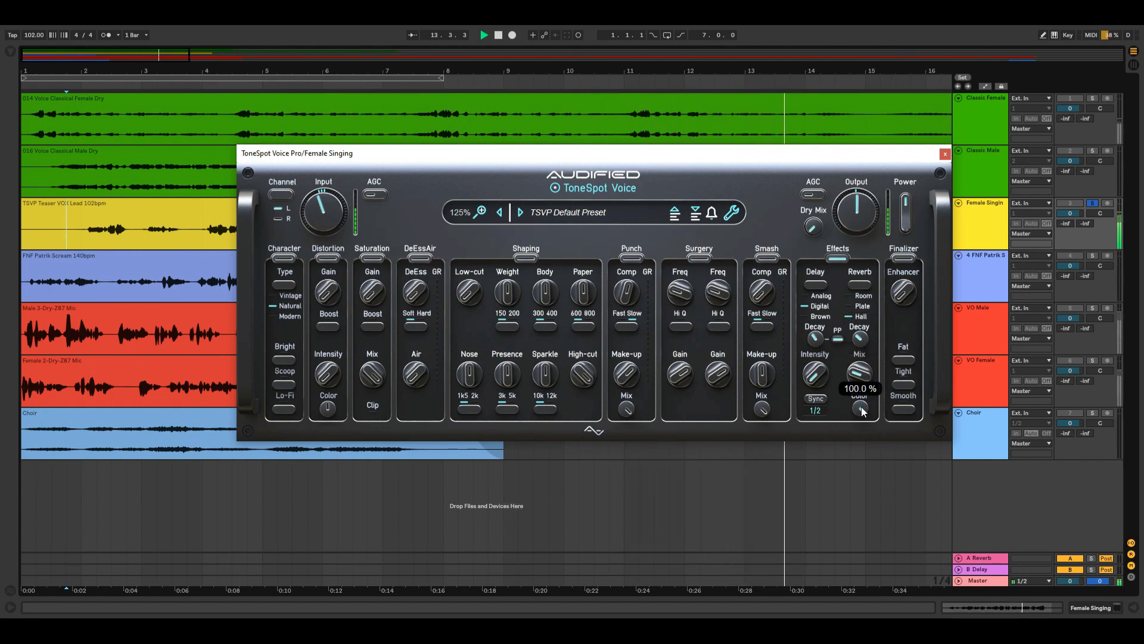
pyautogui.moveTo(860, 409); pyautogui.dragTo(853, 566)
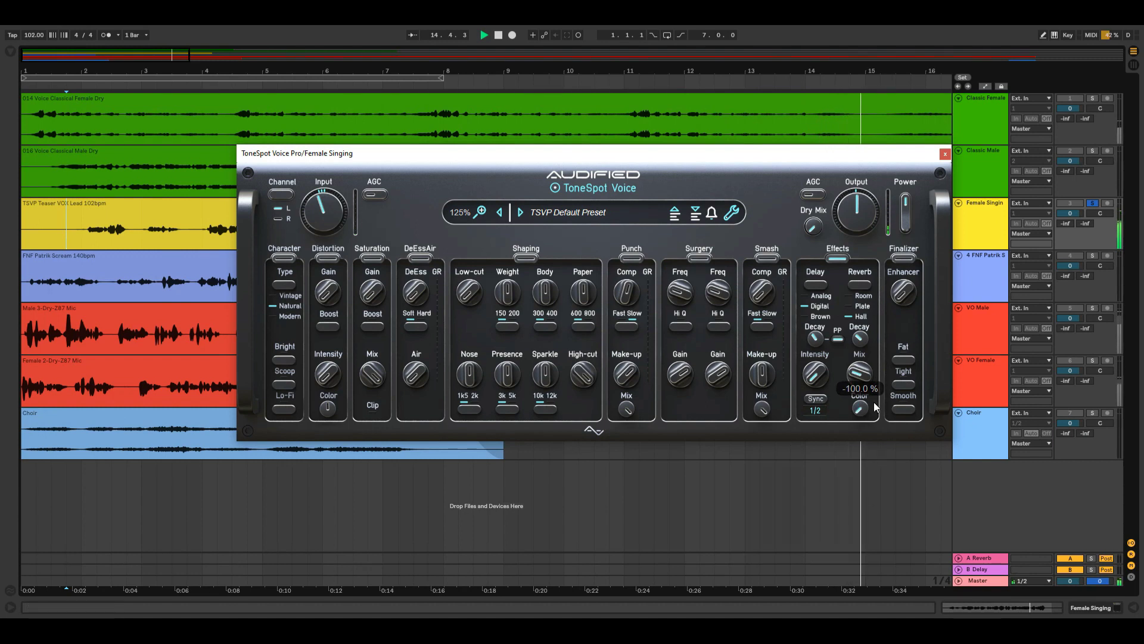
pyautogui.moveTo(863, 410); pyautogui.dragTo(877, 290)
pyautogui.click(862, 296)
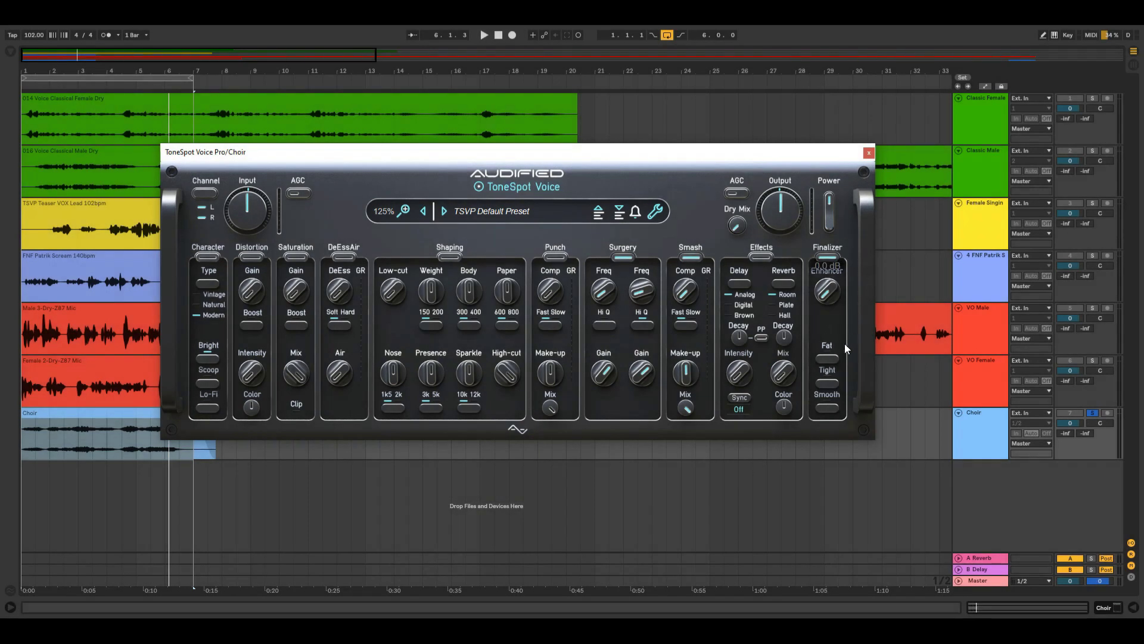
# Step: Play the Choir and audition the Finalizer's Fat, Tight and Smooth characters, ending on Smooth
pyautogui.press('space')
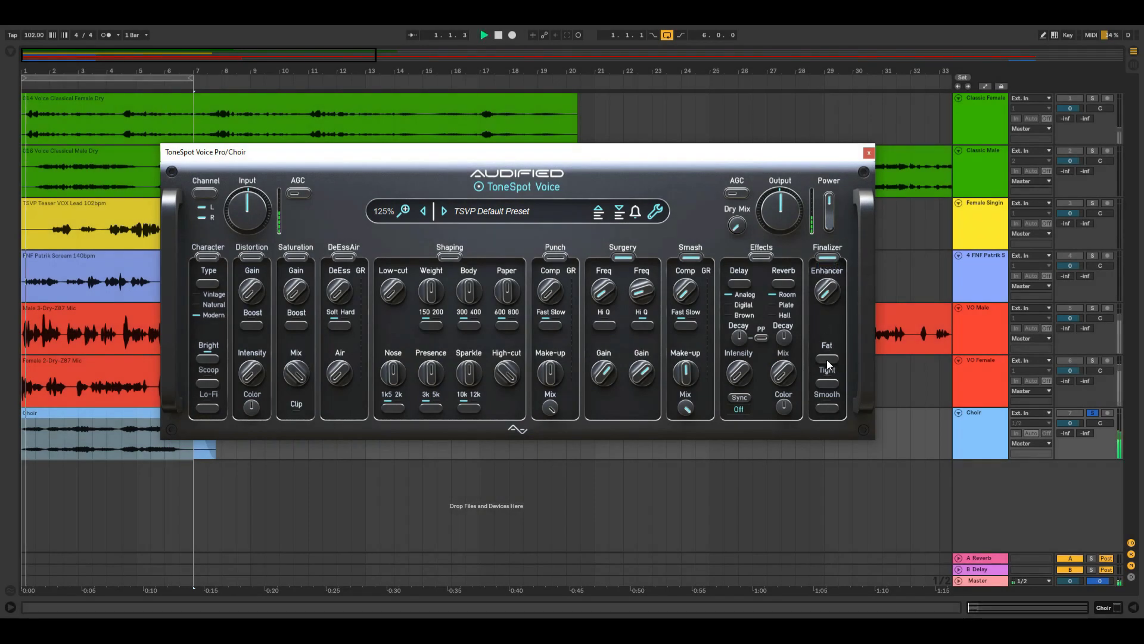
pyautogui.click(827, 359)
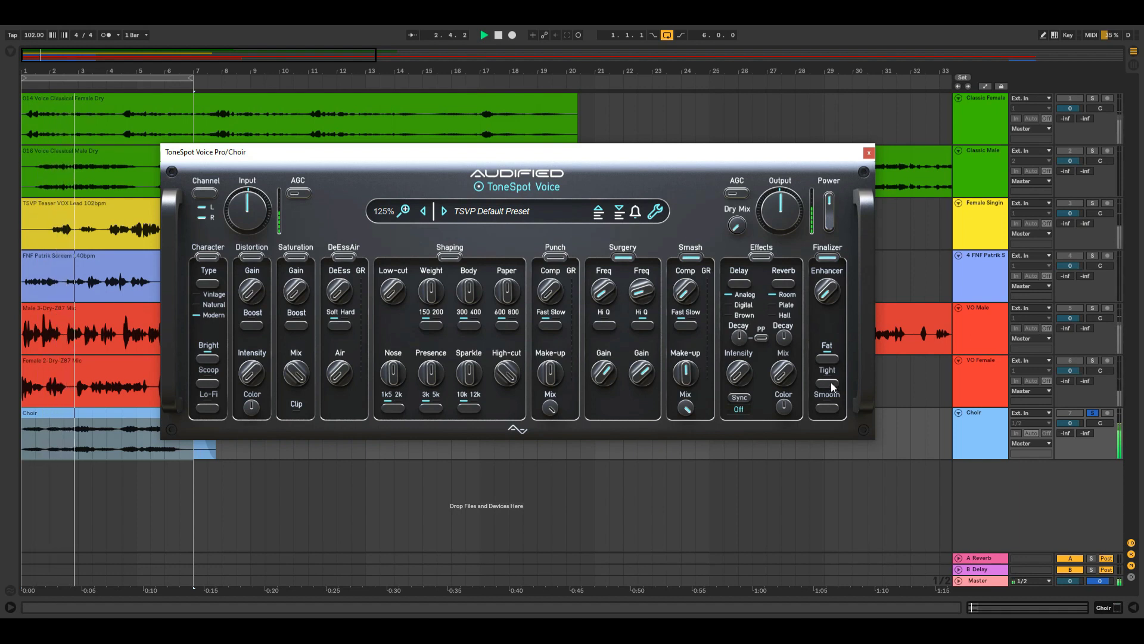
pyautogui.click(831, 382)
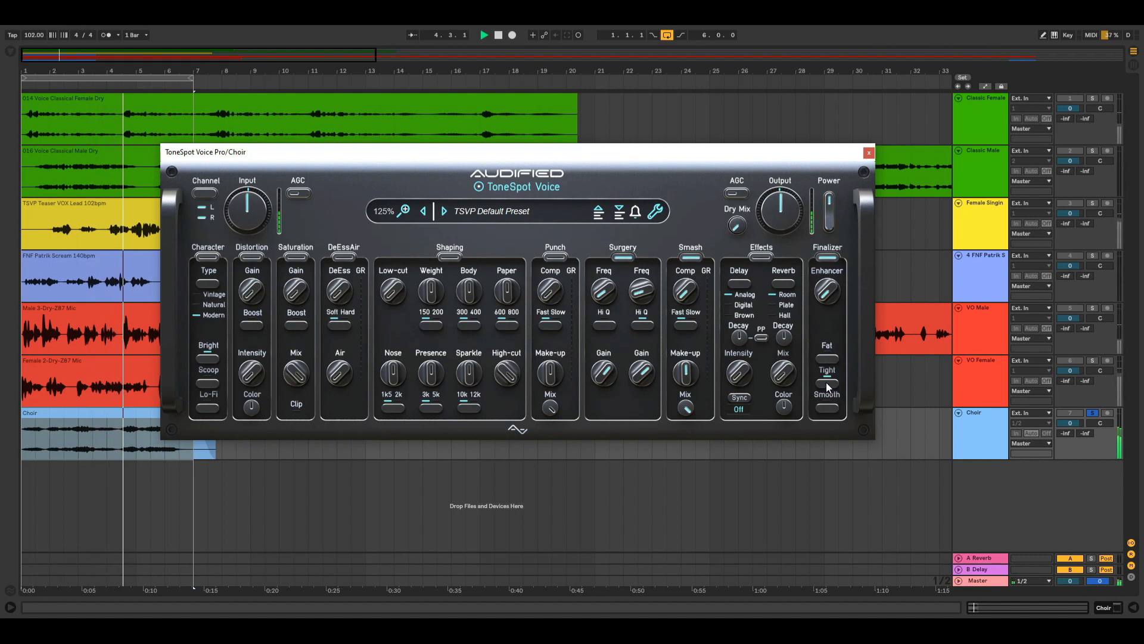
pyautogui.click(824, 408)
pyautogui.click(829, 407)
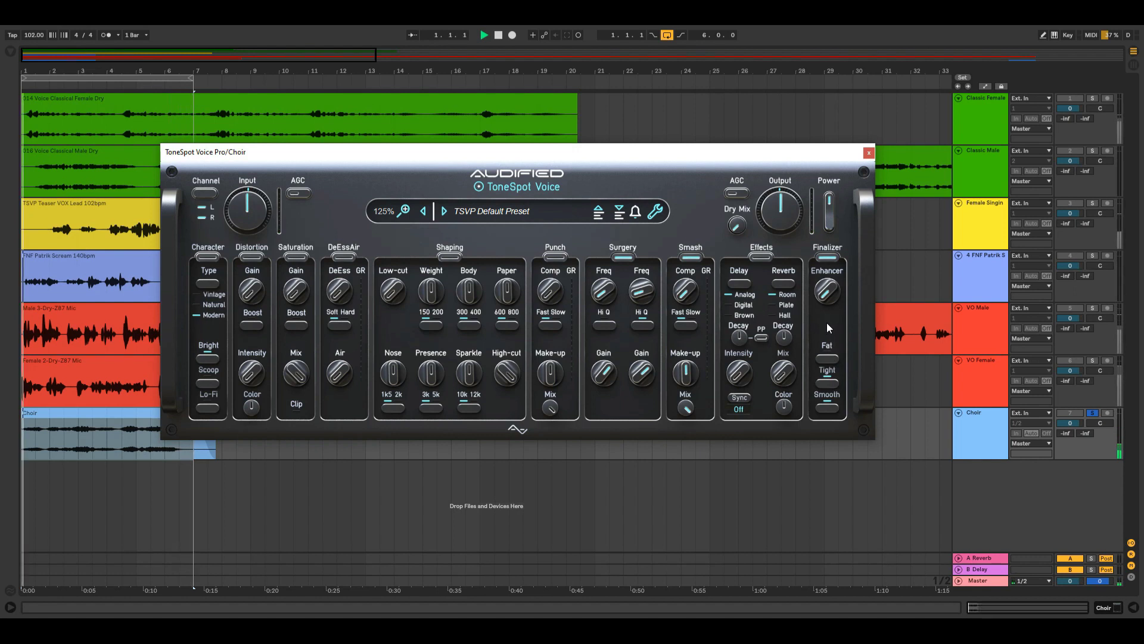
# Step: Push the Choir's Finalizer Enhancer up, then ease it back to 3.2 dB
pyautogui.moveTo(827, 292); pyautogui.dragTo(837, 259)
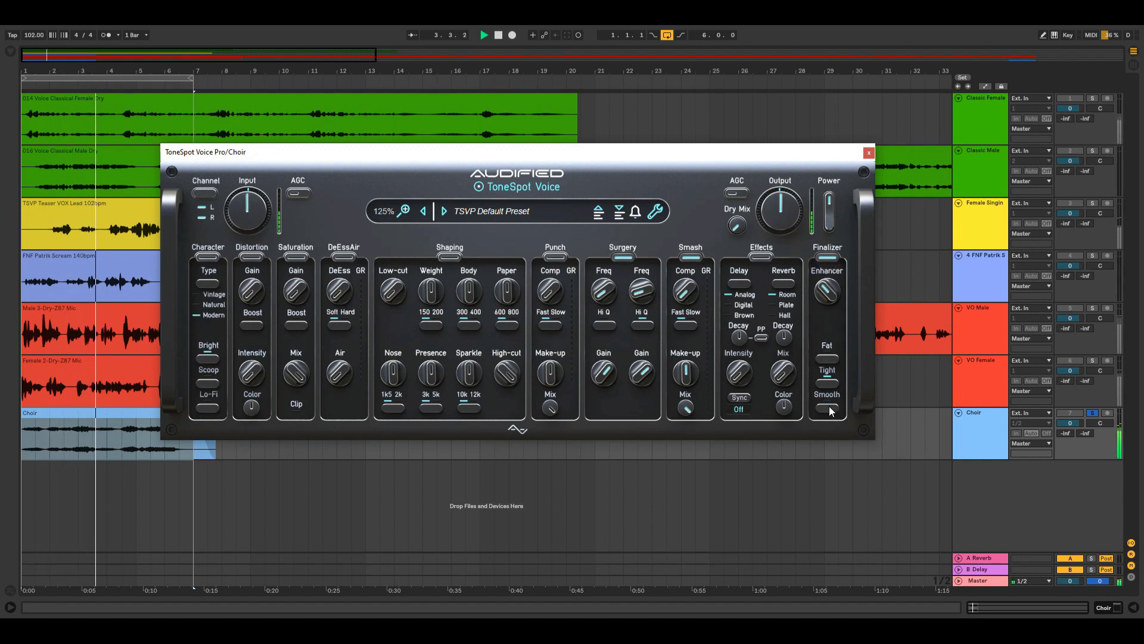
pyautogui.scroll(2, 827, 290)
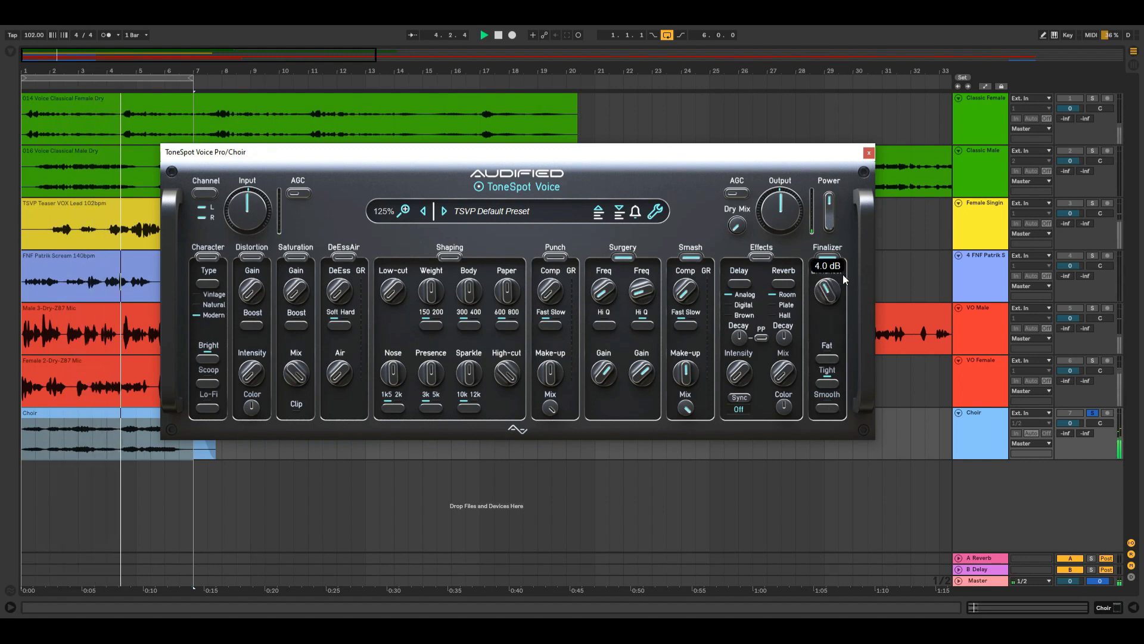
pyautogui.moveTo(827, 290); pyautogui.dragTo(833, 300)
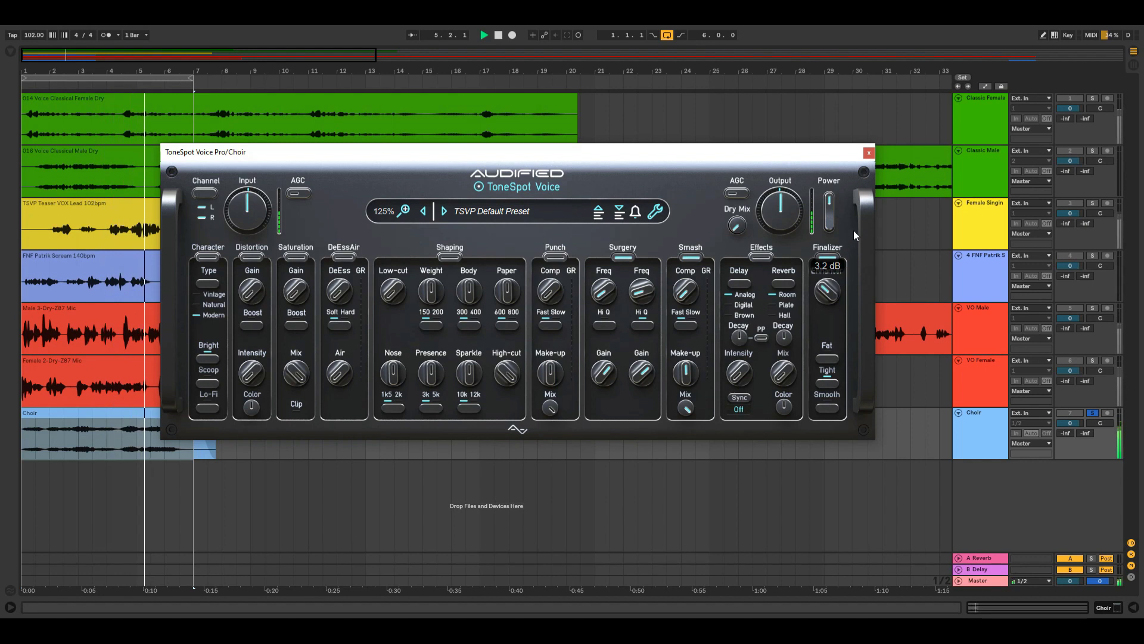